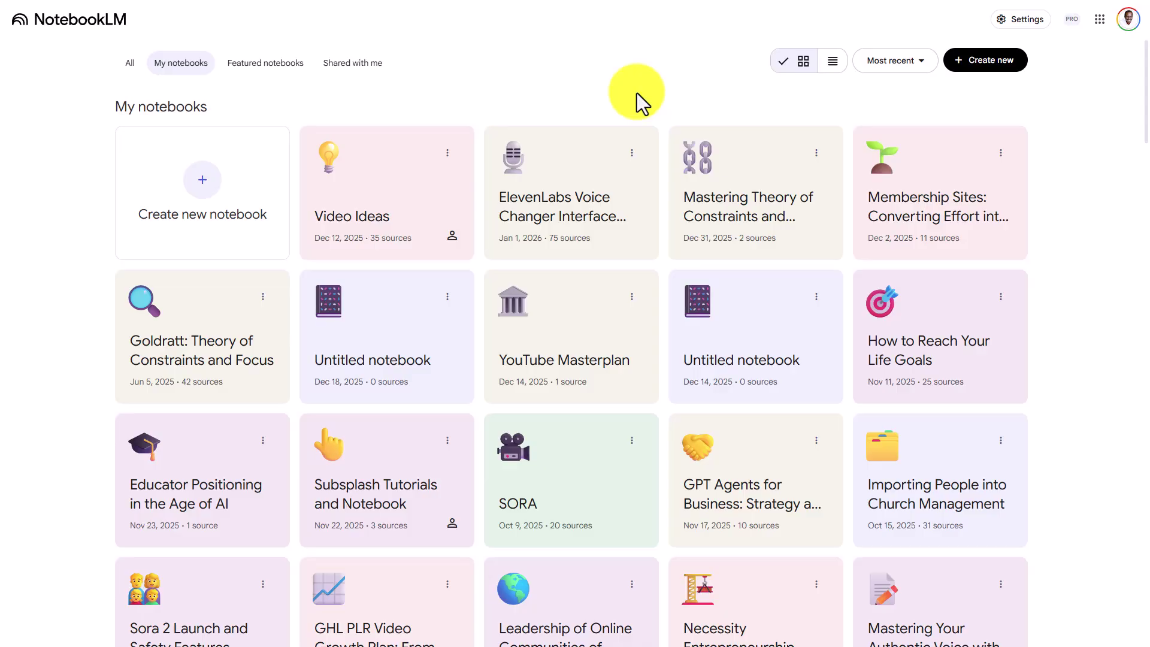
Switch away from NotebookLM to the ElevenLabs Voice Changer video recording.
key(alt+Tab)
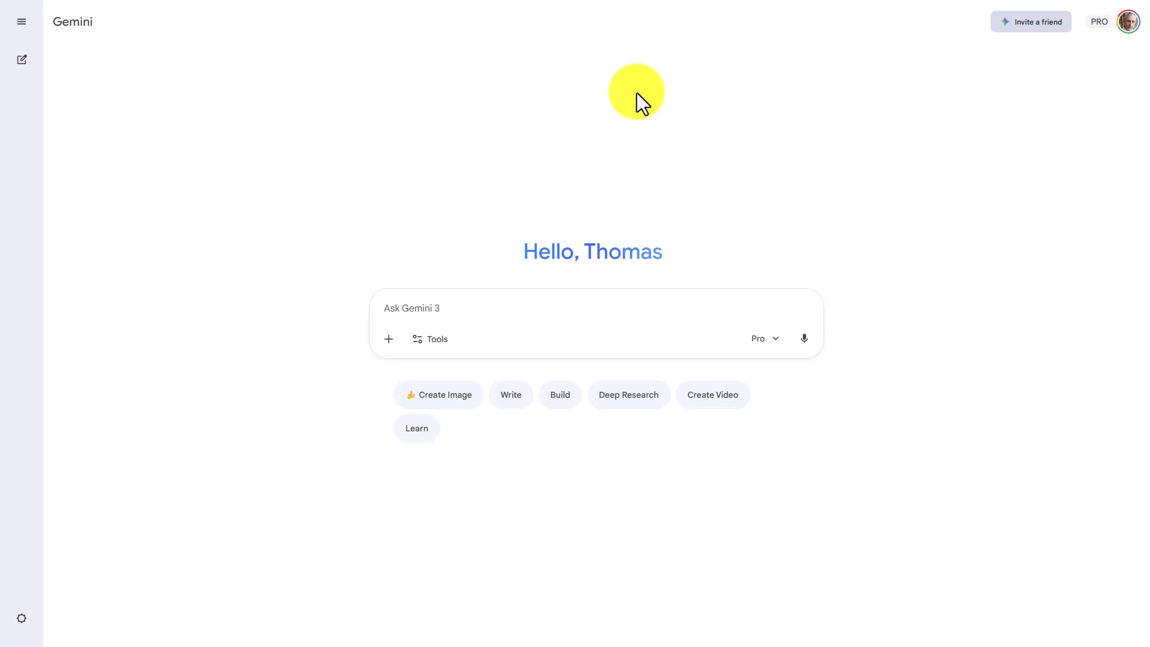
Send Gemini the 3:40 mp4 with a request for png screenshots every 5 seconds.
key(ctrl+v)
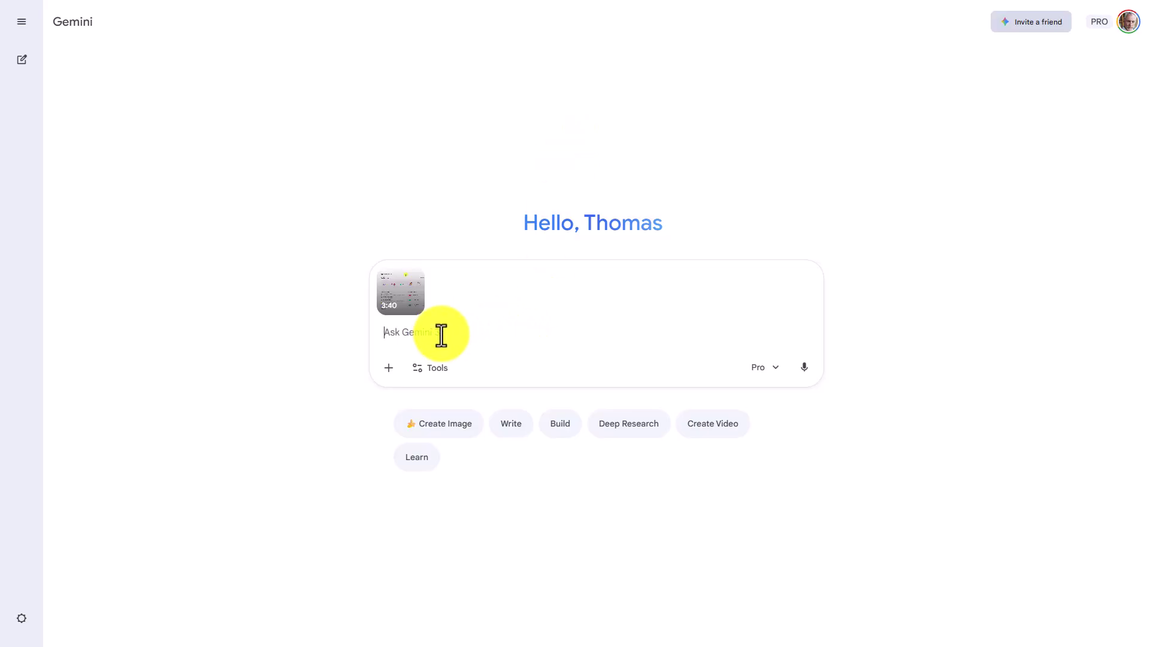
text(Turn this mp4 into png screenshots at 5 second intervals.)
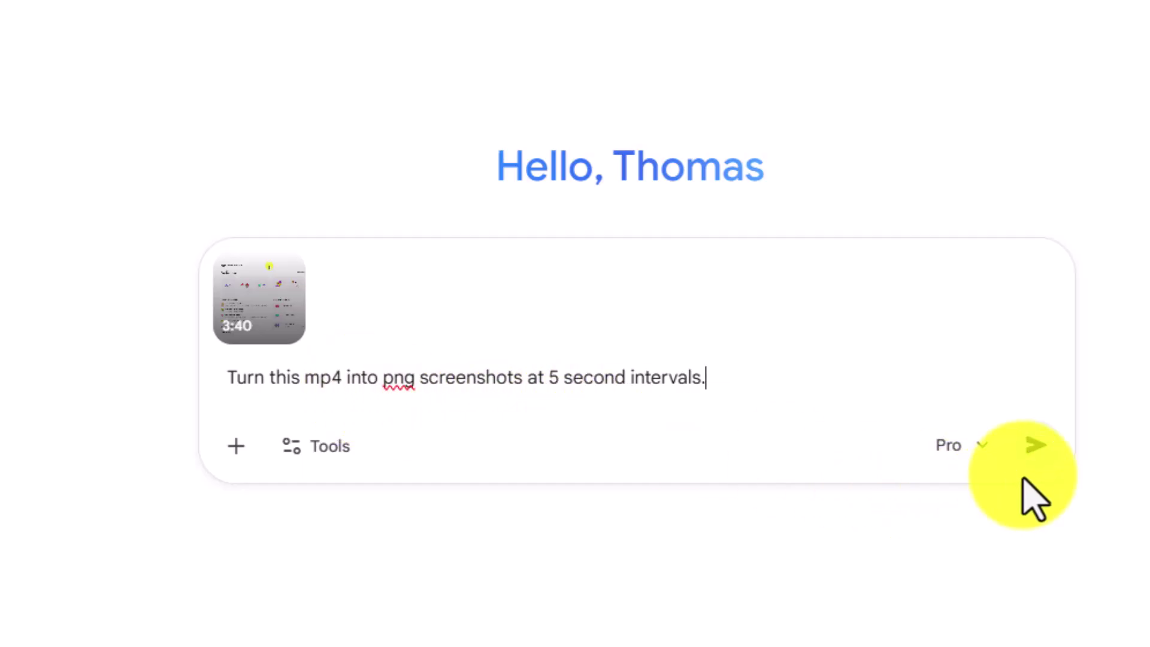
click(1036, 447)
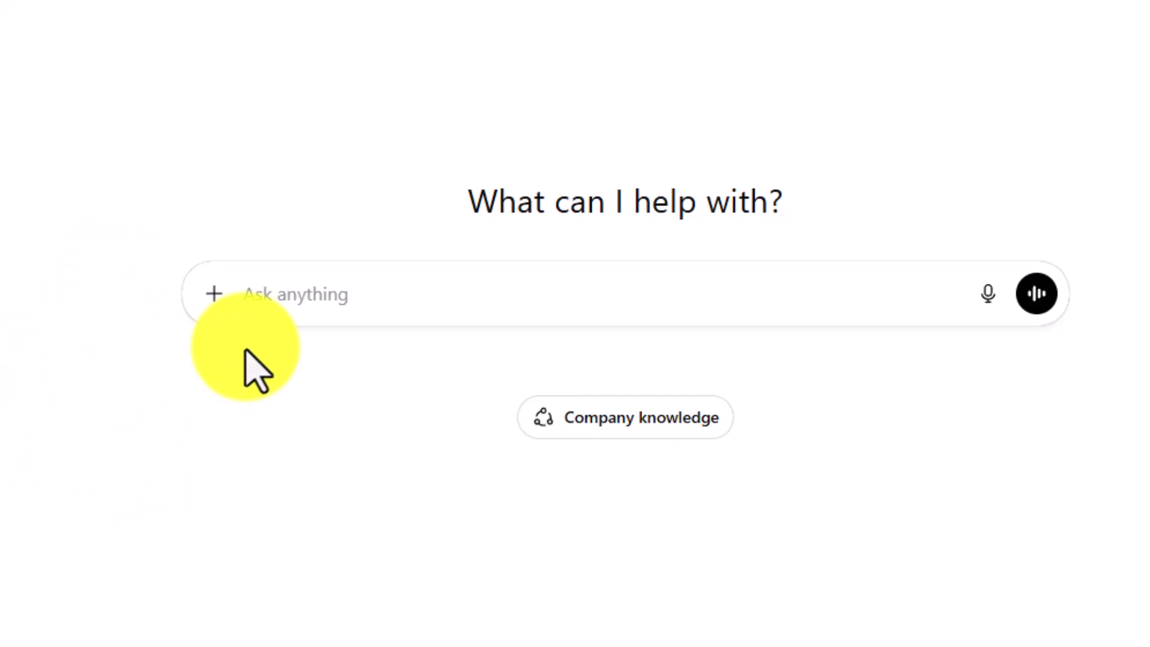
Have ChatGPT extract the video into 62 numbered png frames, then start a new NotebookLM notebook.
key(ctrl+v)
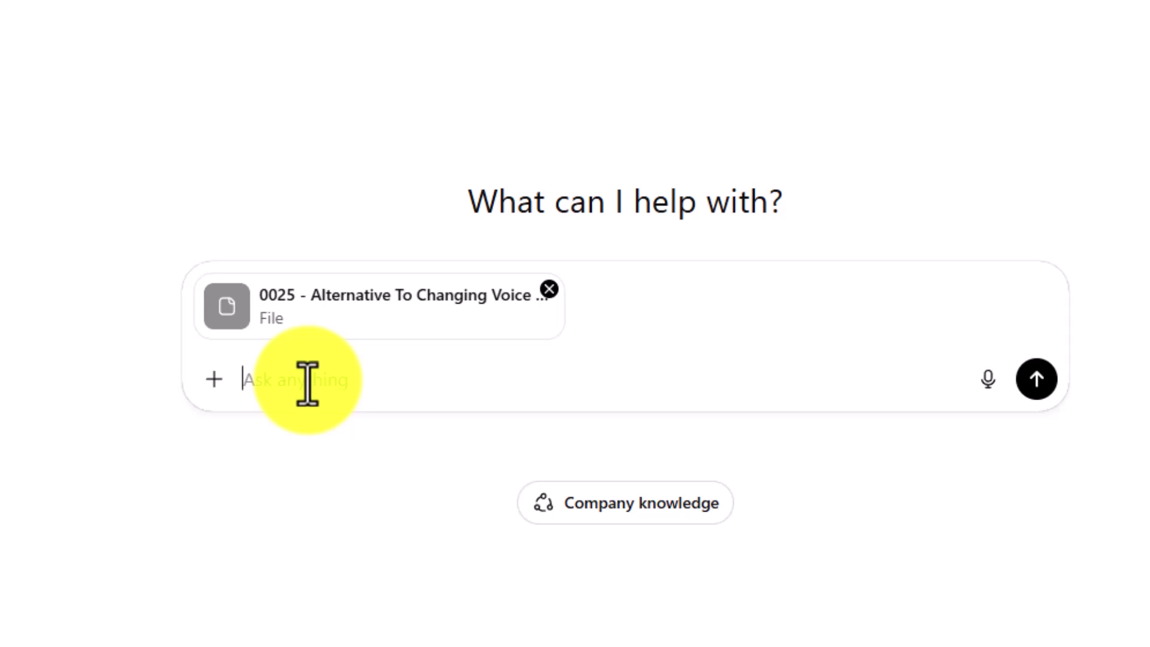
text(process this mp4 at 5 second intervals into png files and create sequential file names for each png.)
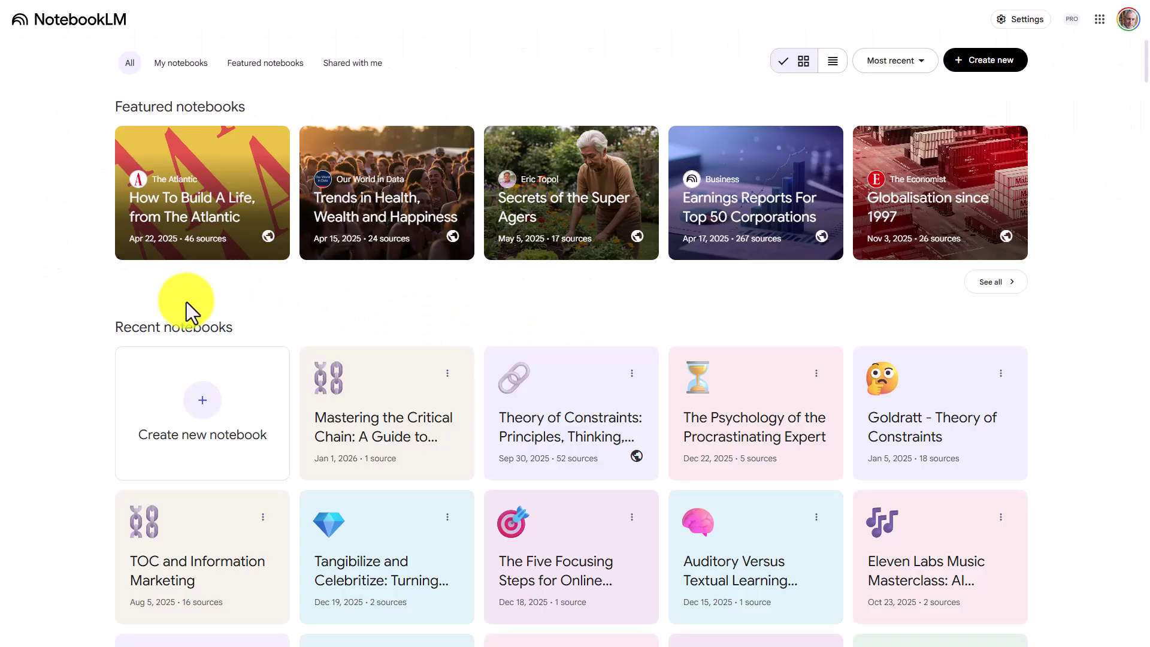
click(198, 401)
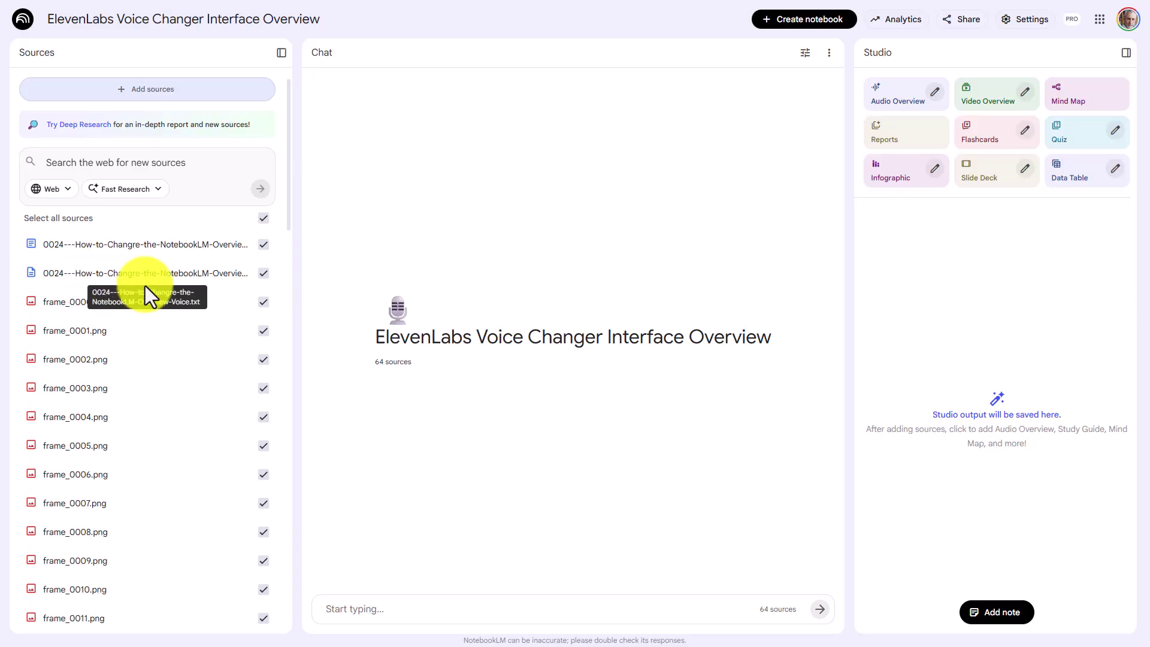
Generate a Presenter Slides deck with the sequential step-guide description using png, txt and docx sources.
click(1006, 183)
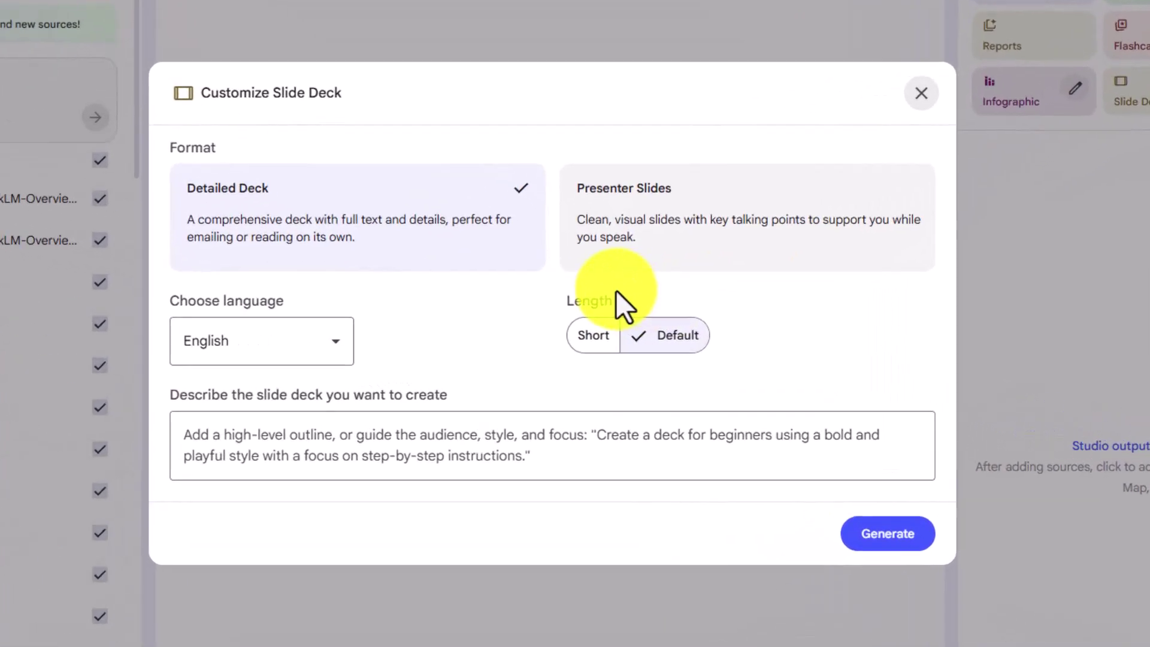
click(638, 226)
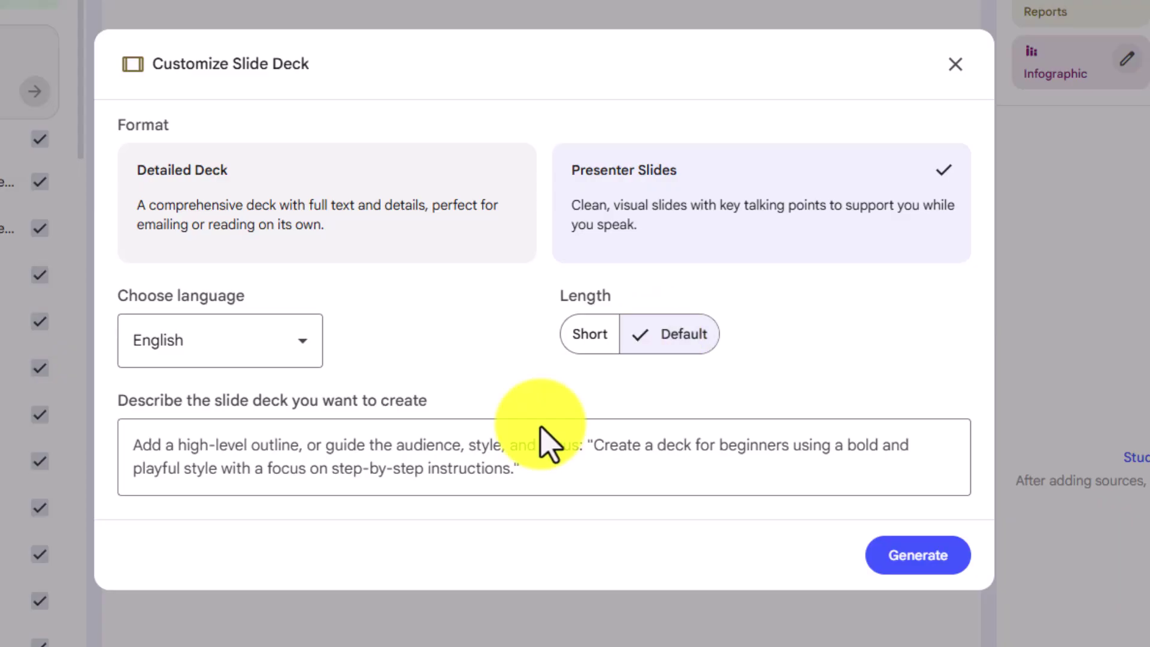
click(394, 453)
text(Using one png file per slide and the txt file (transcript) and docx file (summary) as a guide, create a sequential step document outlining the process explained.)
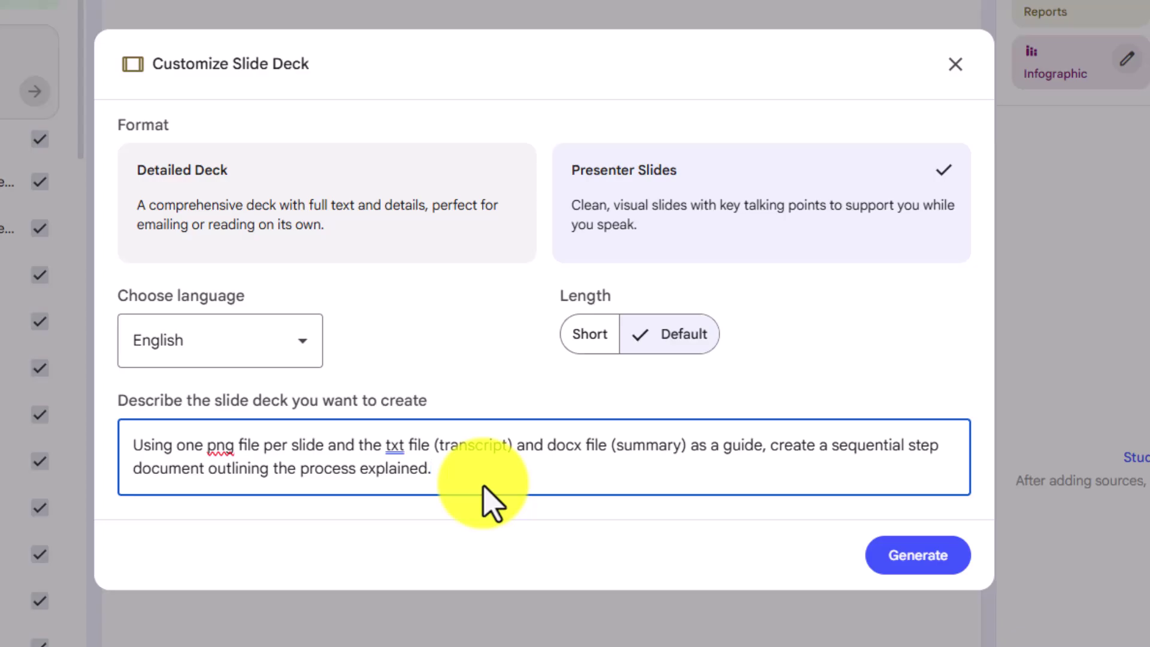
click(889, 555)
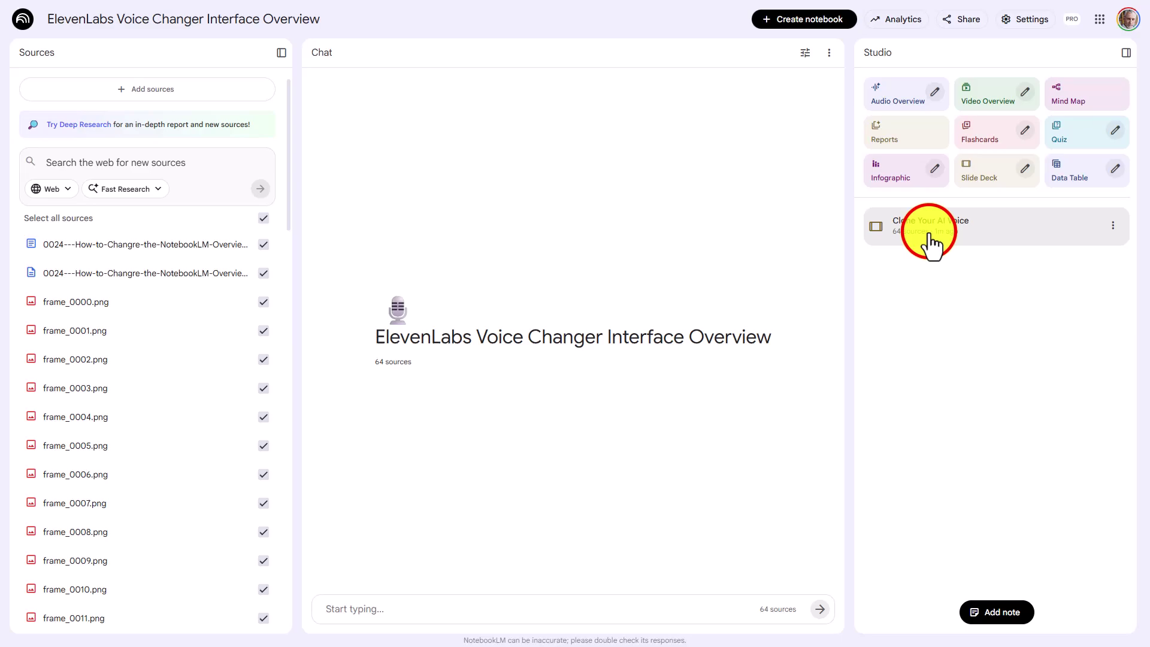
Open the Clone Your AI Voice deck and page through to the 'Your Content, Your Voice' slide.
click(931, 242)
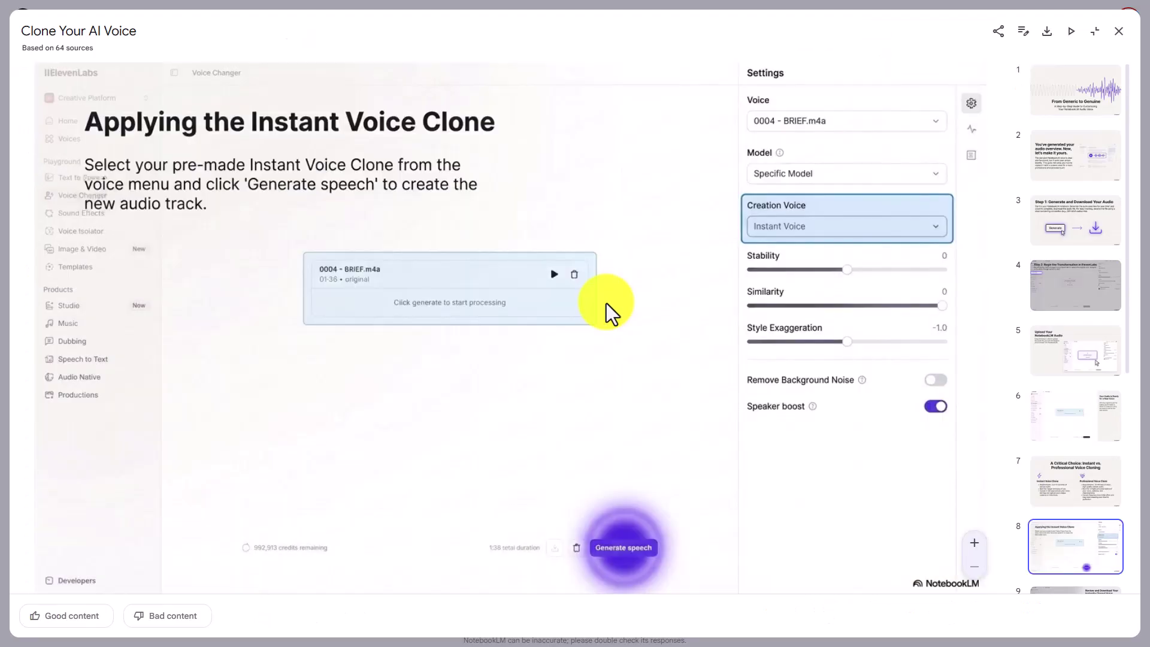
key(Right)
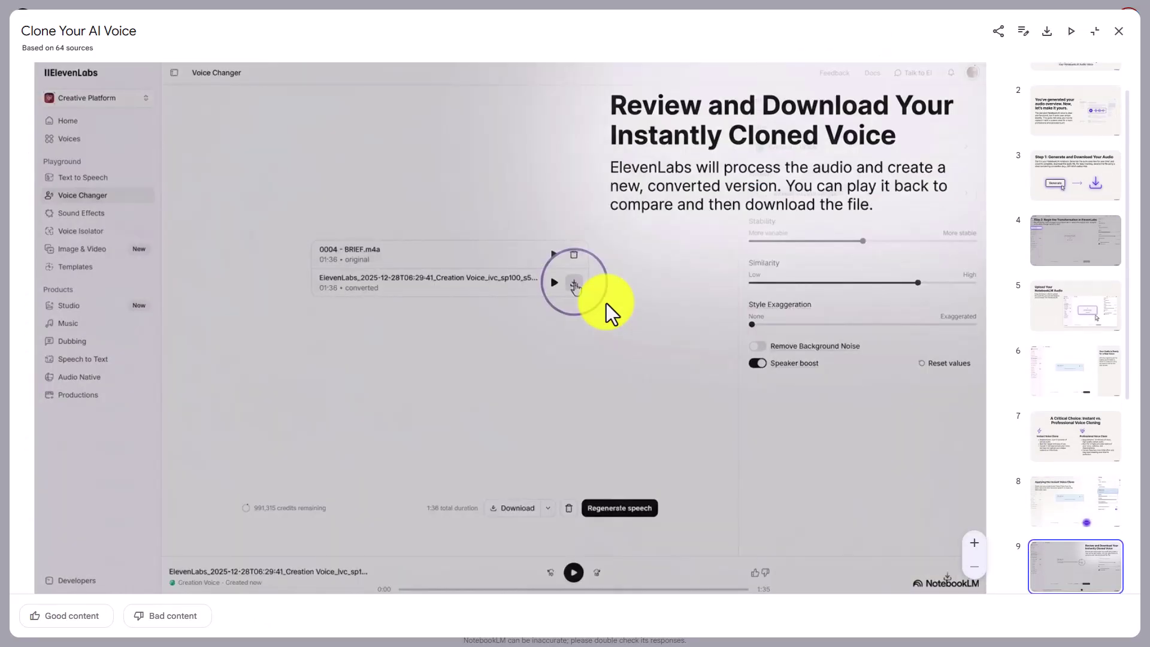
key(Right)
key(Right)
key(Right)
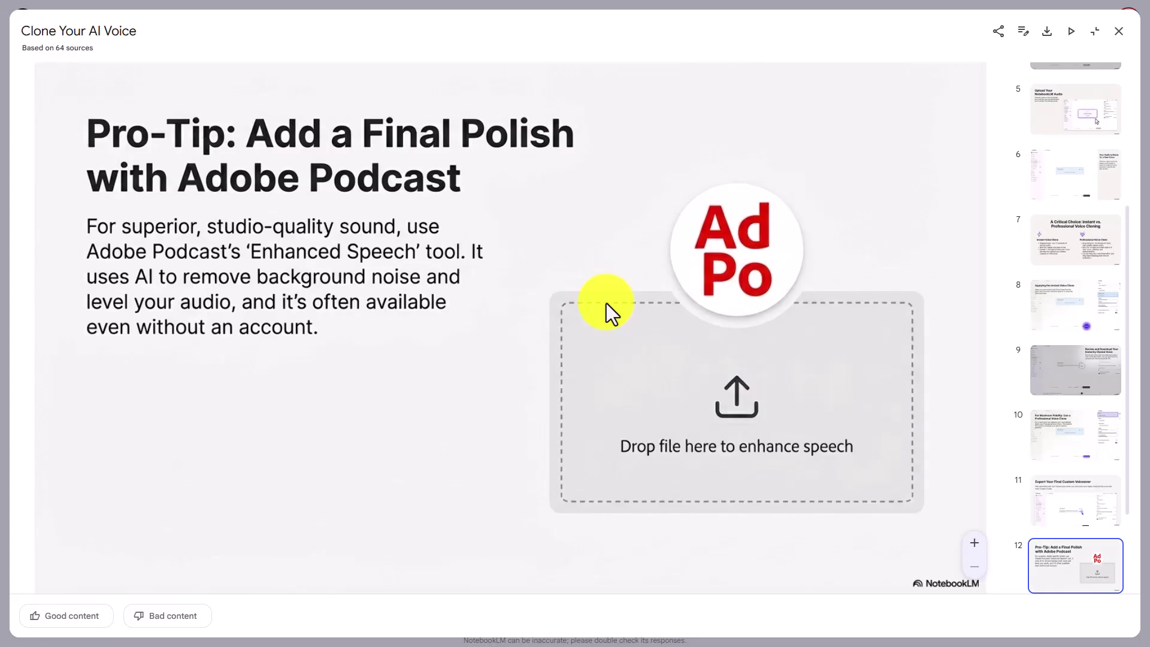
key(Right)
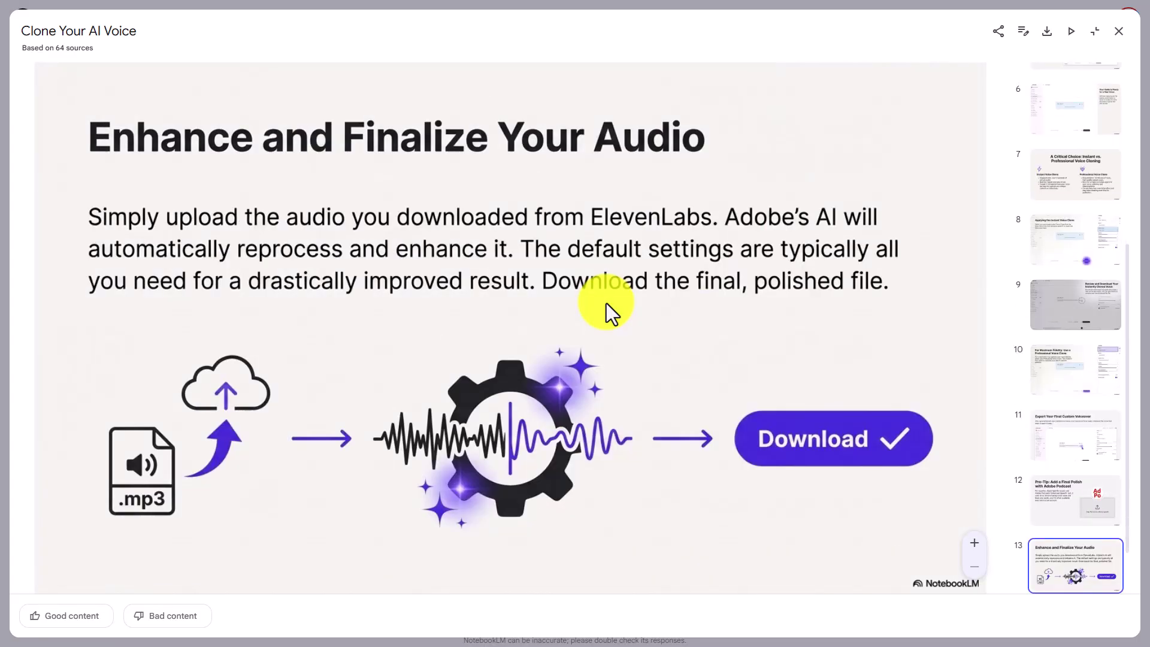
key(Right)
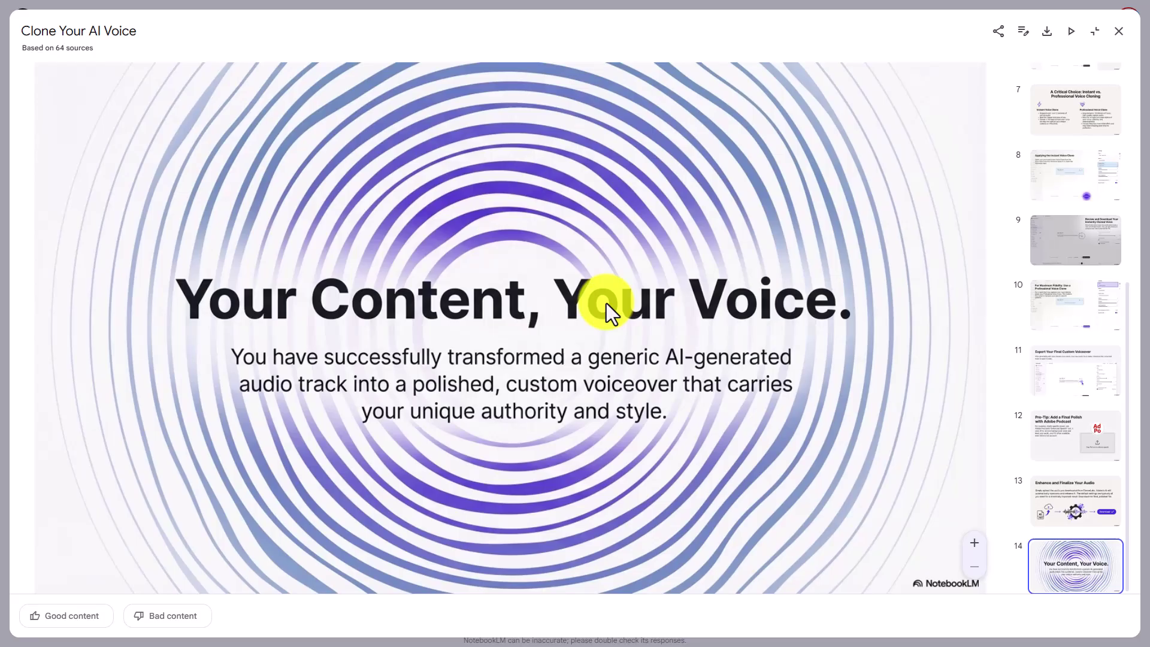
Copy the custom prompt behind the Clone Your AI Voice deck.
key(Escape)
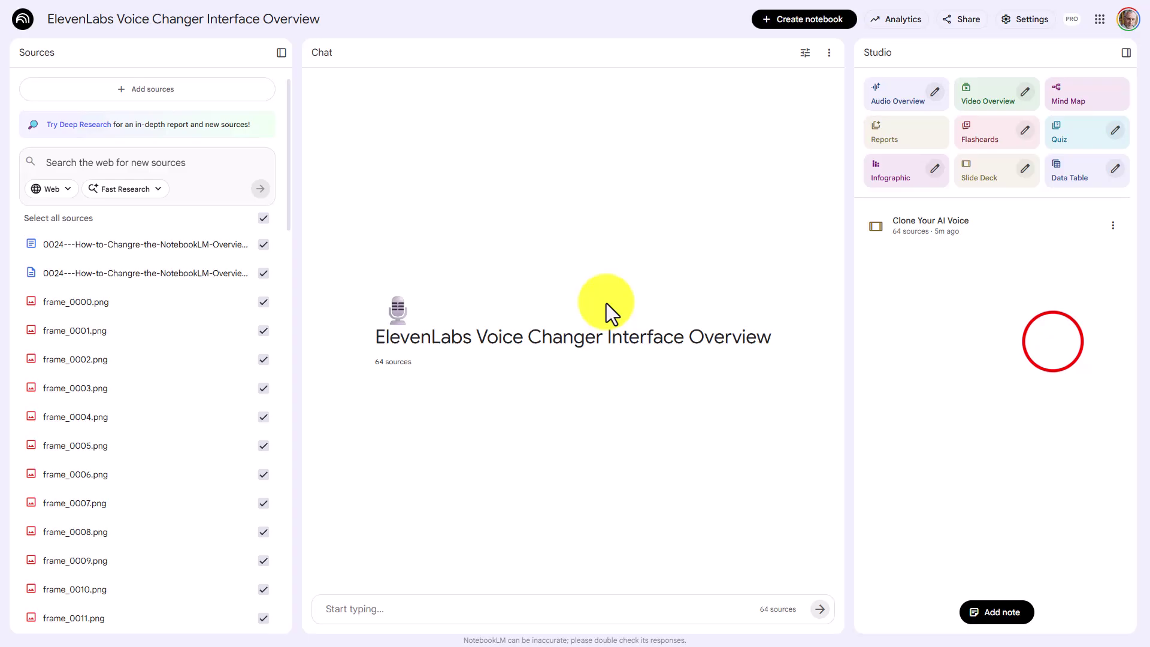
click(1113, 226)
click(1053, 342)
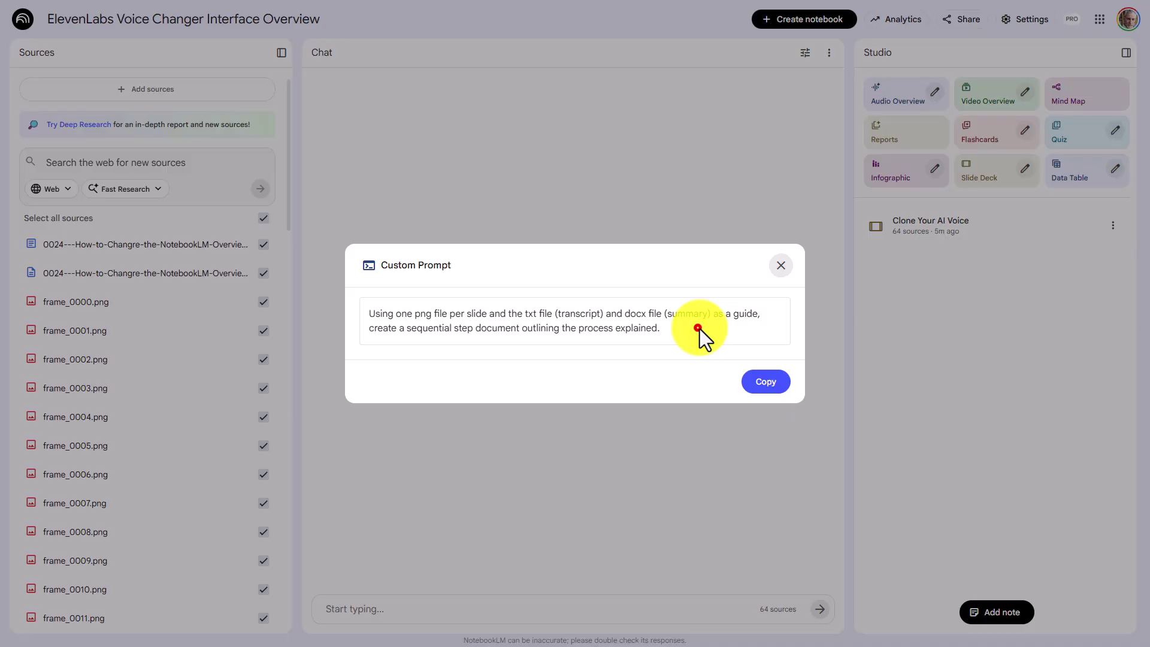
drag(698, 328, 519, 304)
drag(374, 295, 369, 293)
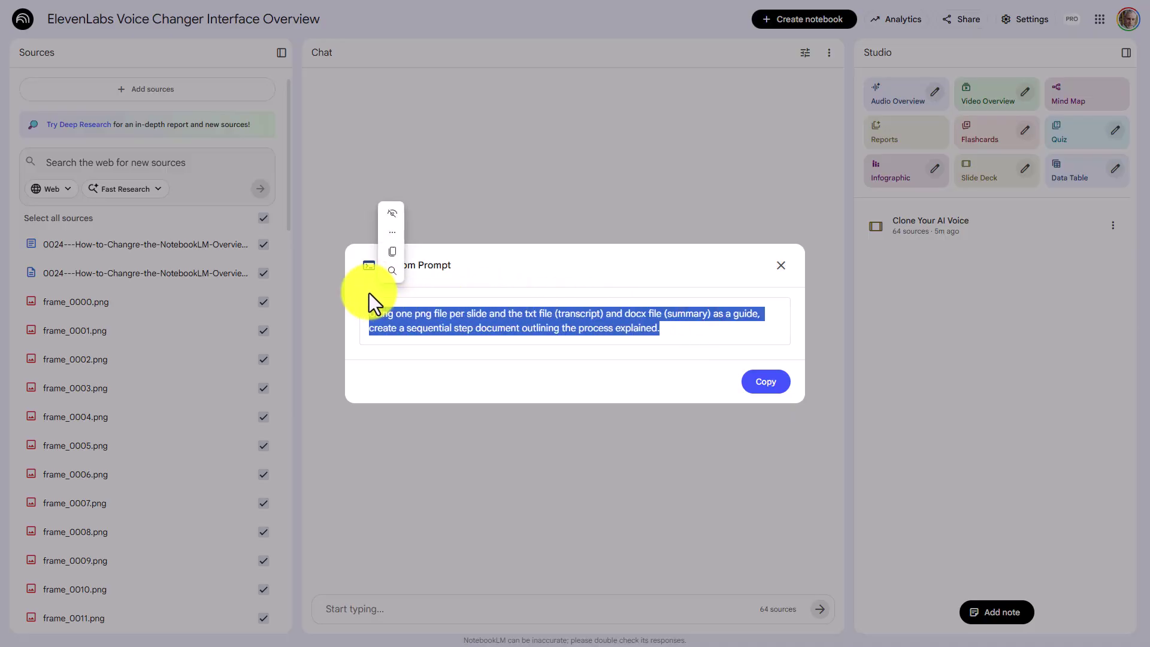
click(781, 266)
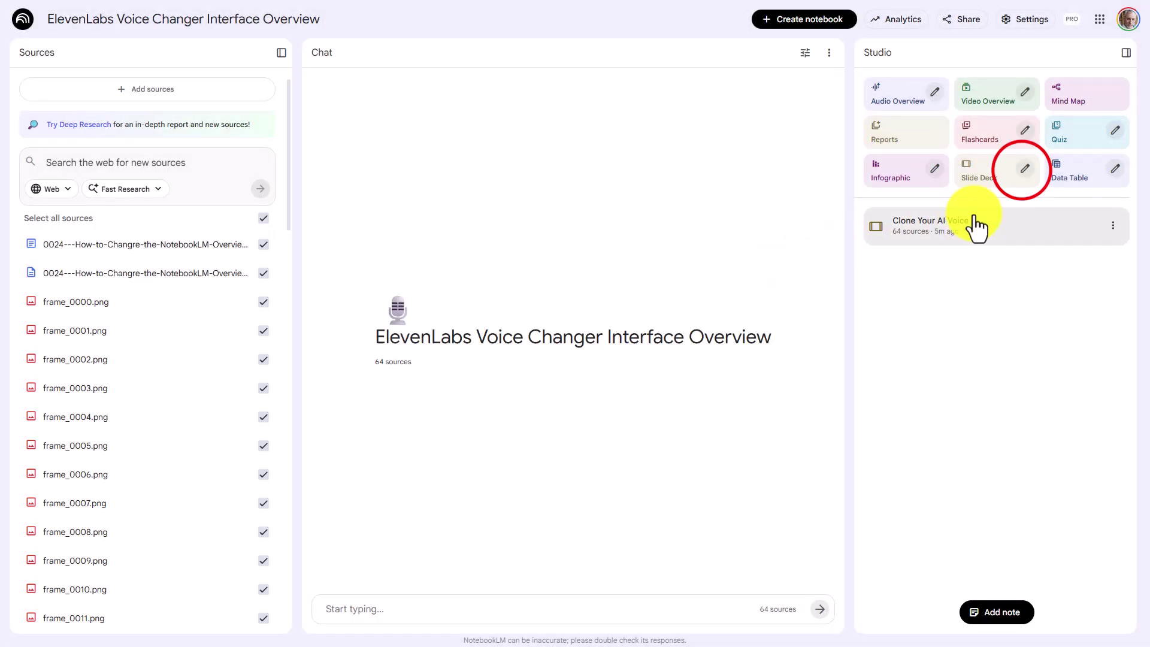
Generate a Detailed Deck at Default length using the same step-by-step description.
click(1025, 169)
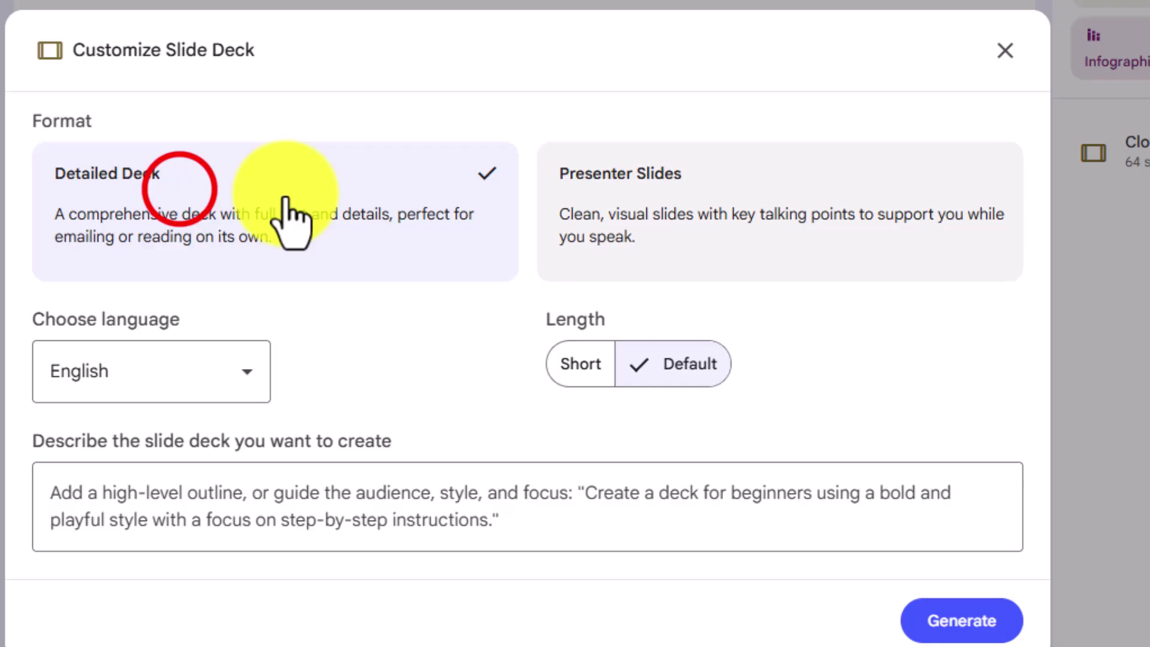
click(180, 189)
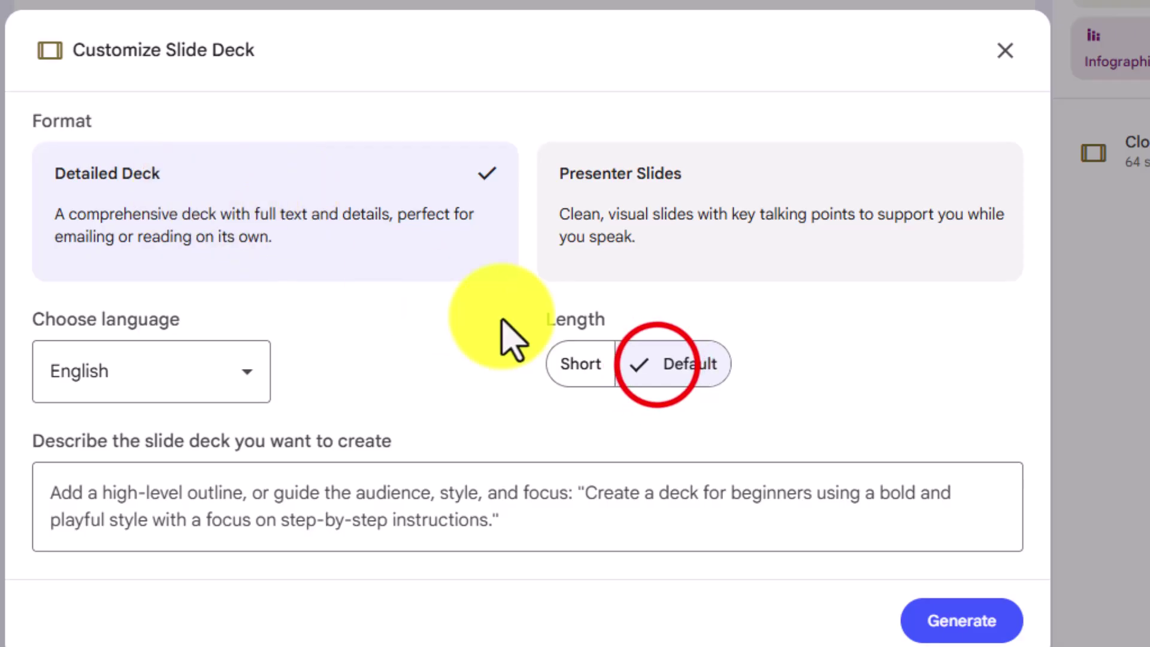
click(659, 367)
click(258, 532)
click(235, 514)
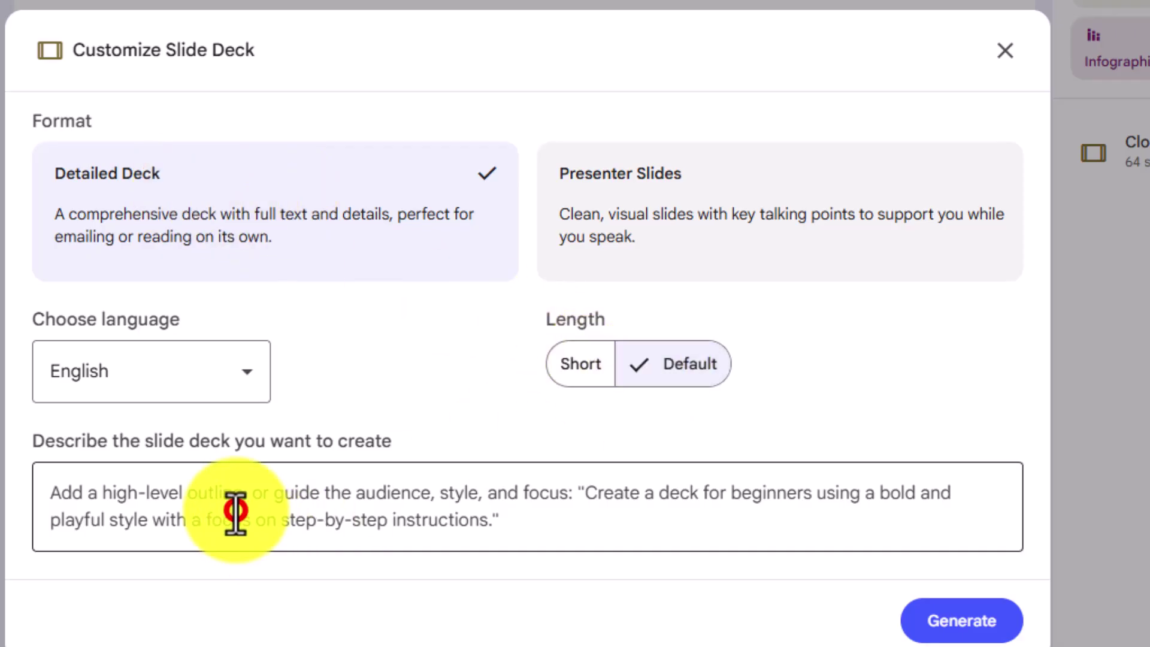
text(Using one png file per slide and the txt file (transcript) and docx file (summary) as a guide, create a sequential step document outlining the process explained.)
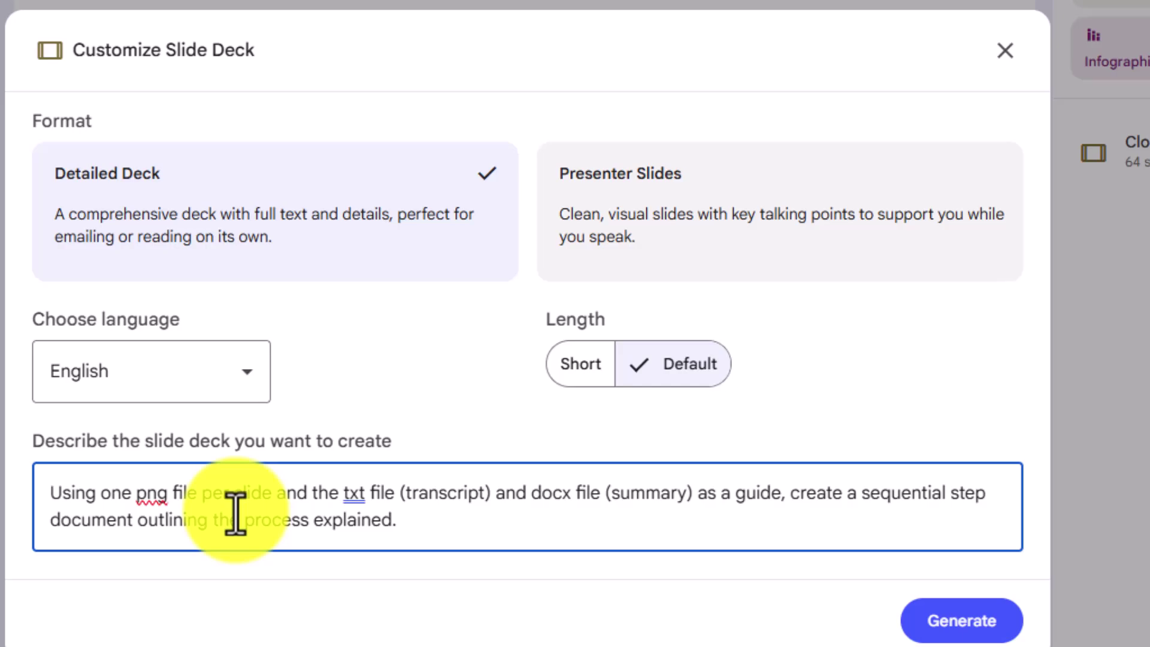
click(931, 619)
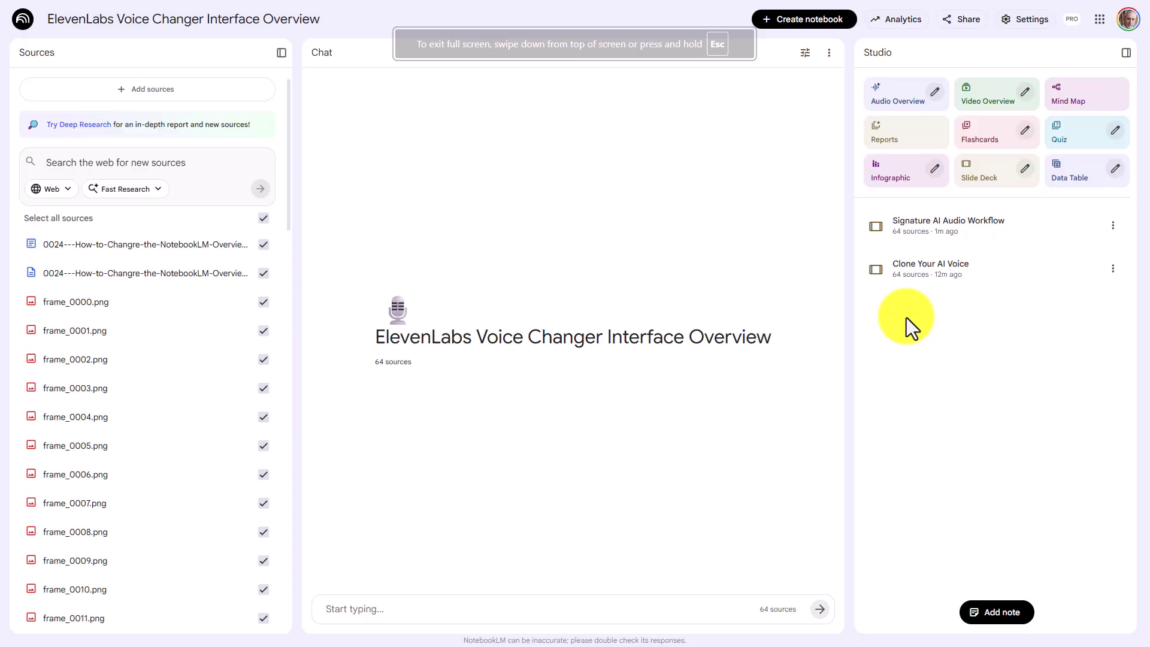
click(922, 245)
click(926, 233)
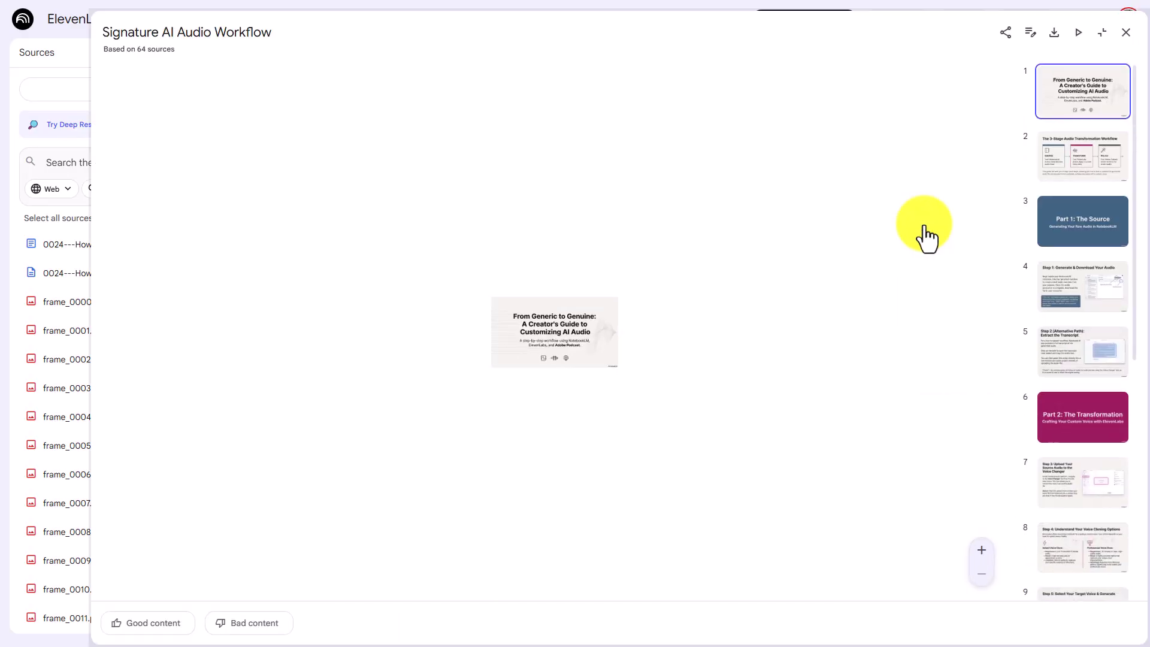
key(Right)
key(Right)
key(Right)
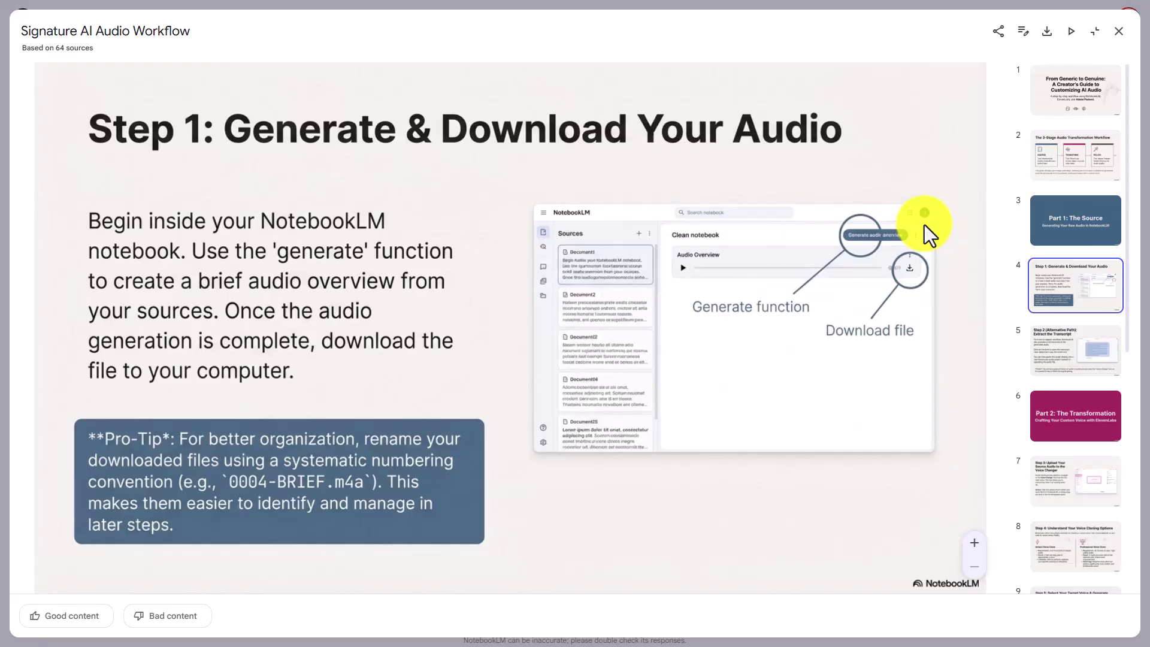
key(Right)
key(Right)
key(Right)
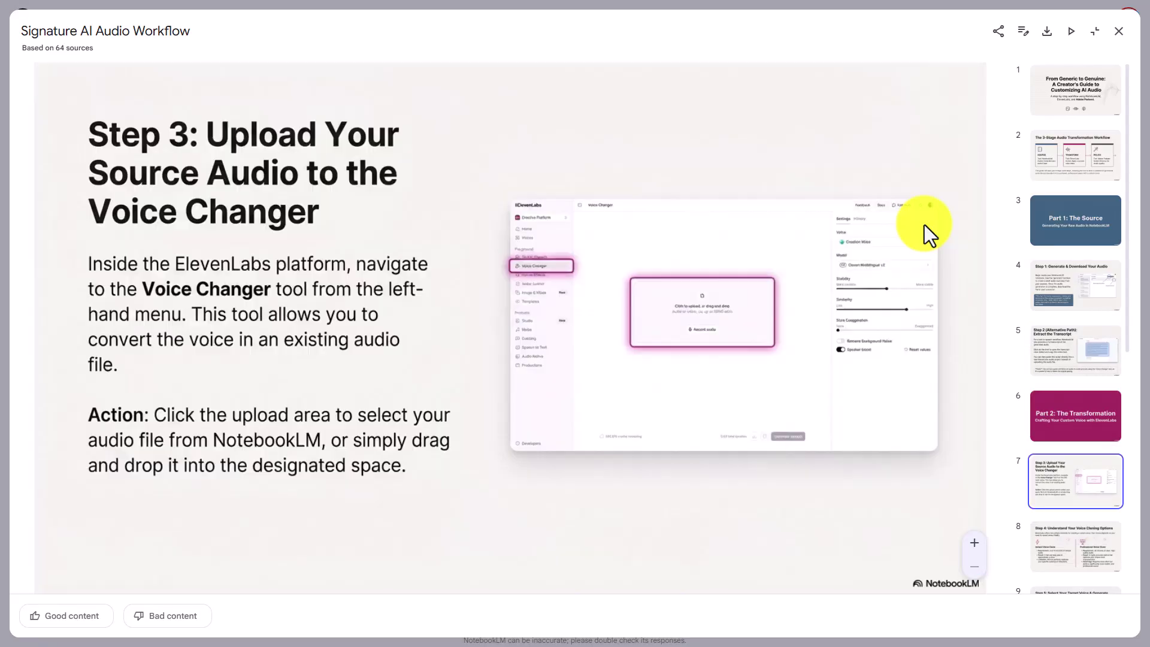
key(Right)
key(Right)
key(Right)
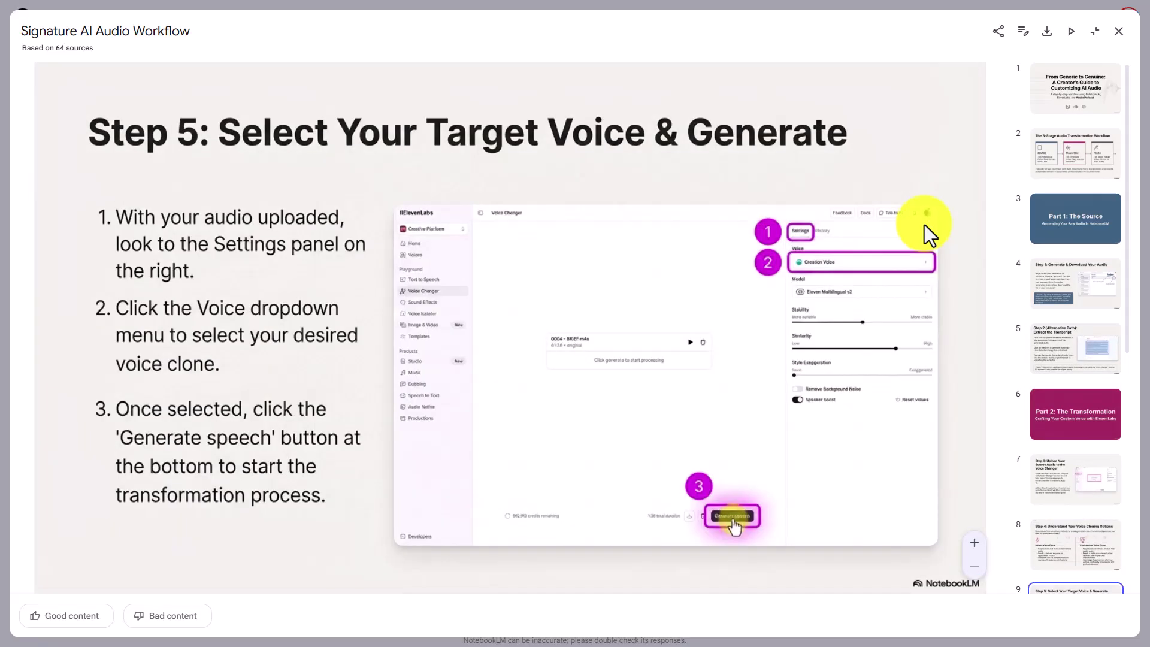
key(Right)
key(Right)
key(Right)
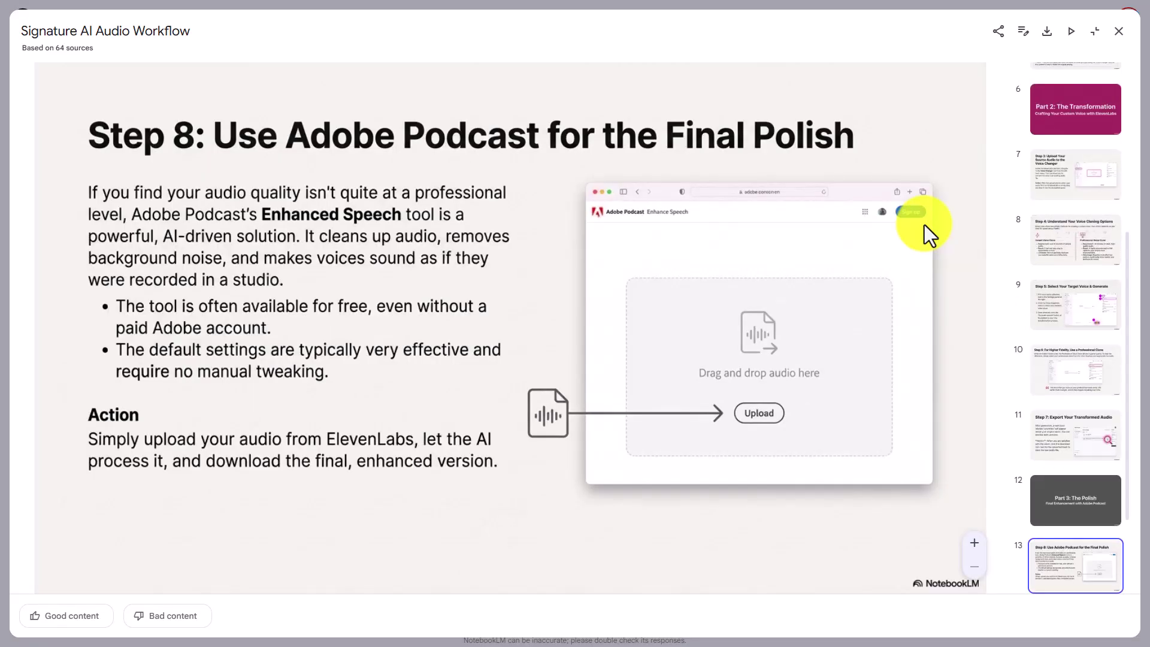
key(Escape)
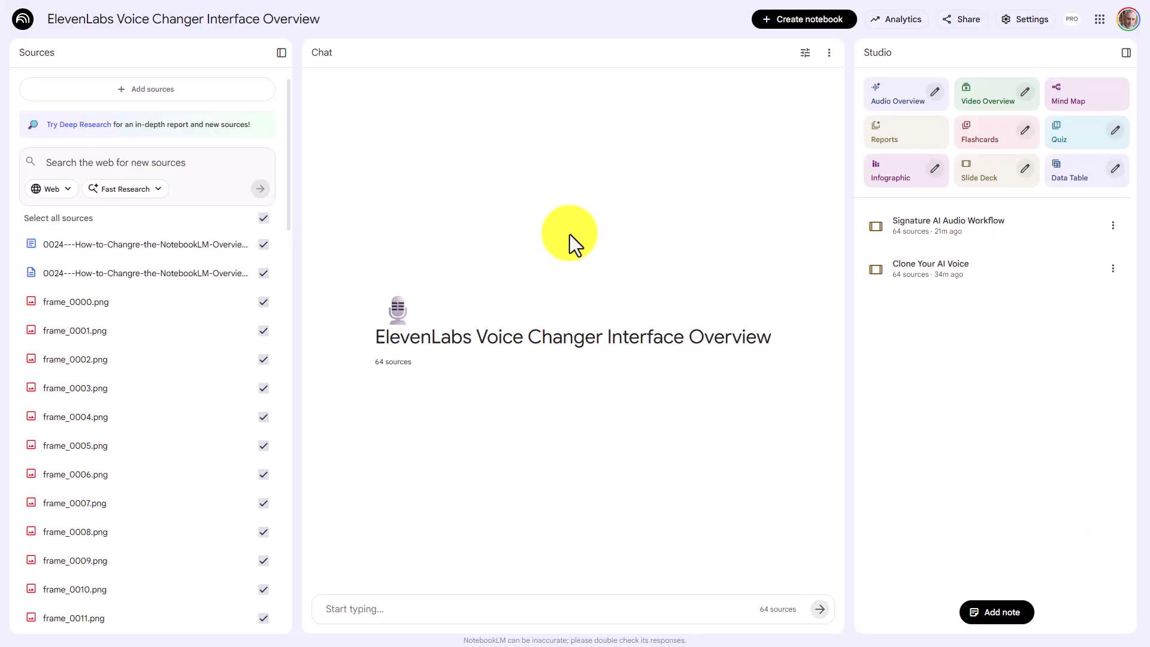
Copy the Signature AI Audio Workflow deck's custom prompt and deselect the first 0024 document, leaving 63 sources.
click(1114, 227)
click(1060, 345)
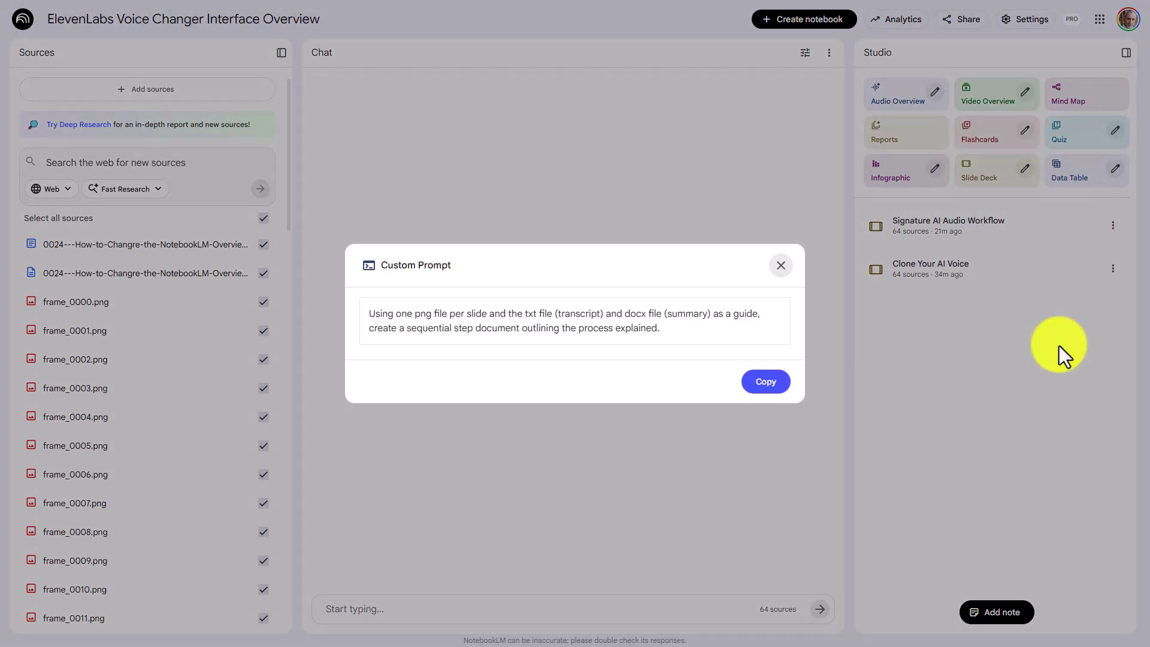
drag(687, 326, 358, 272)
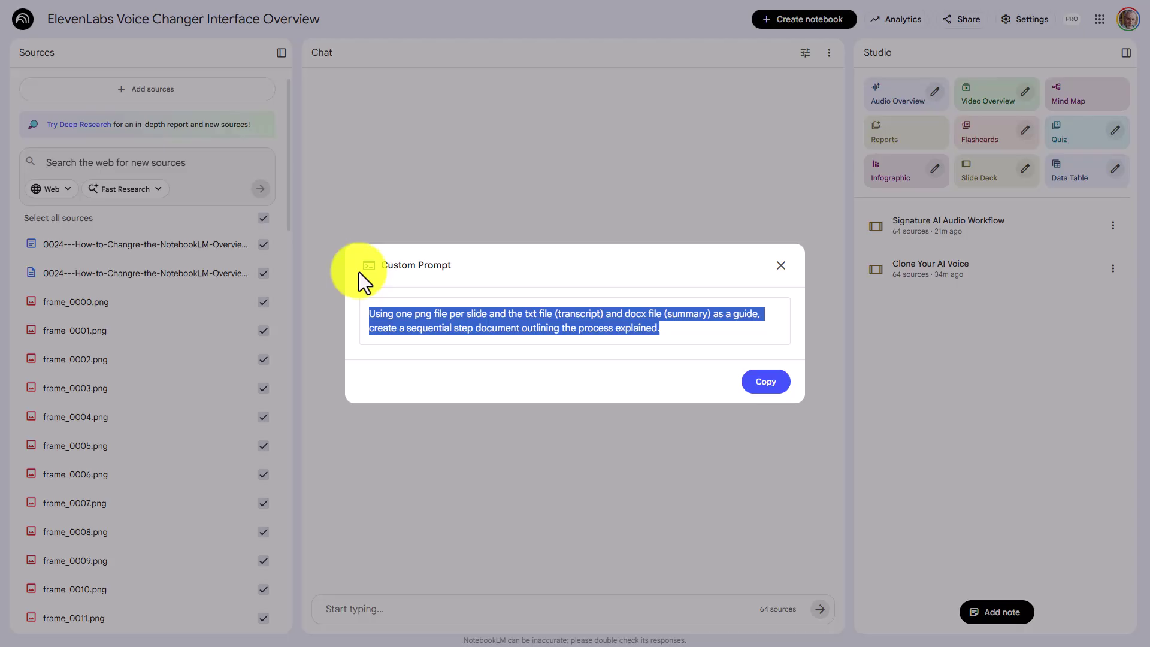
click(766, 382)
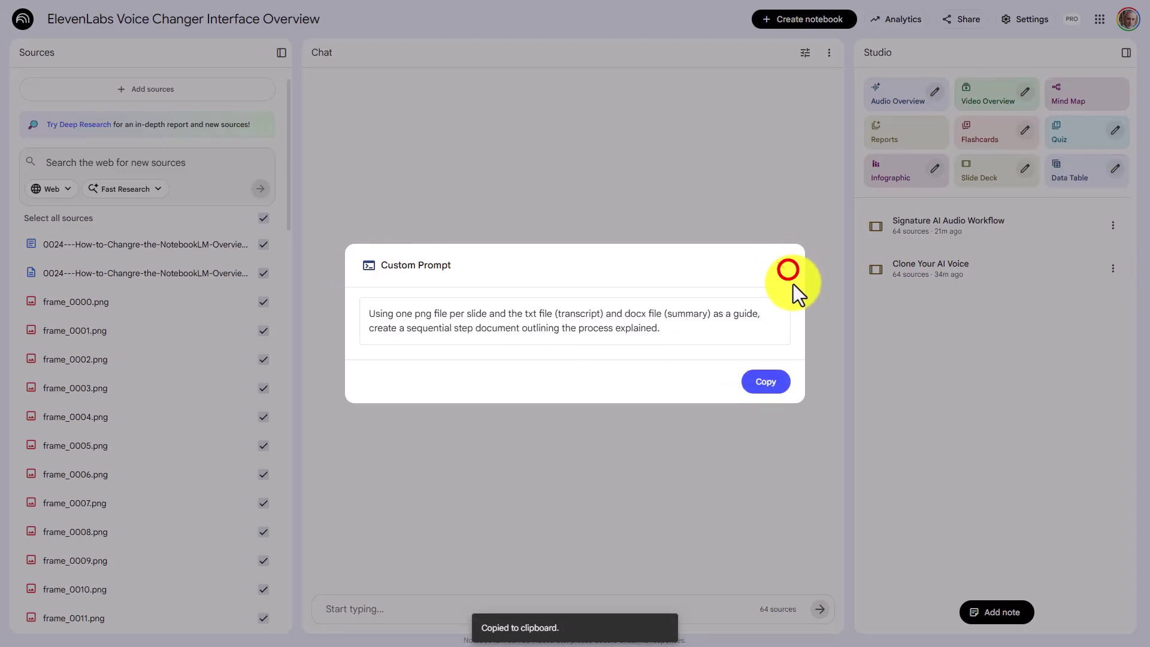
click(788, 269)
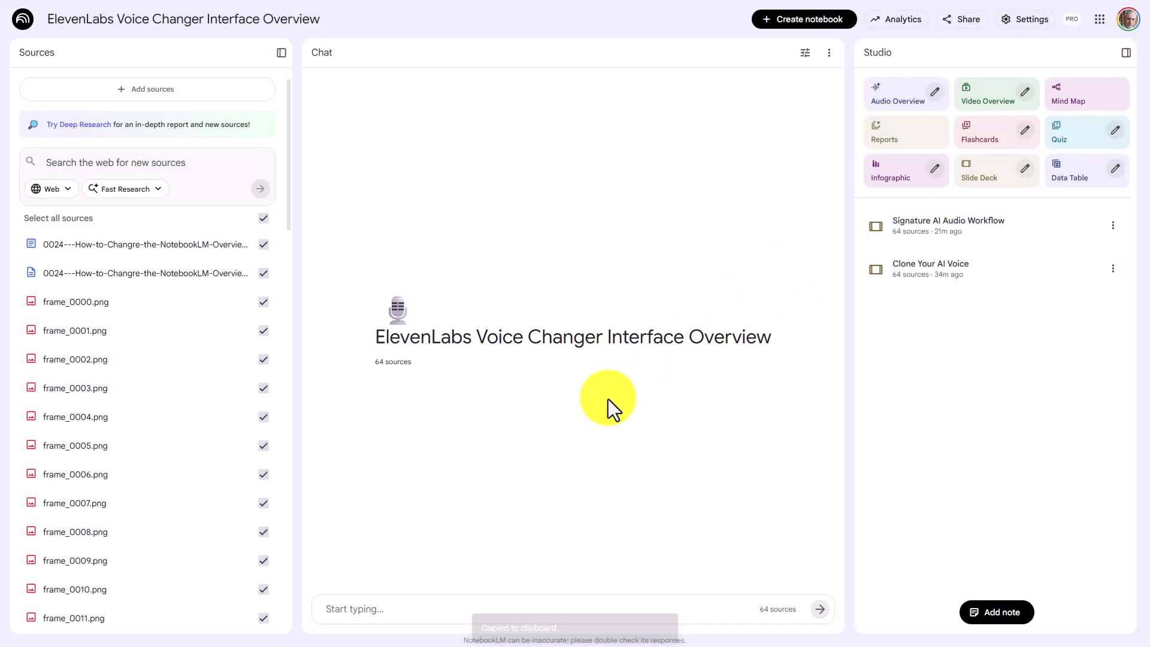
click(264, 244)
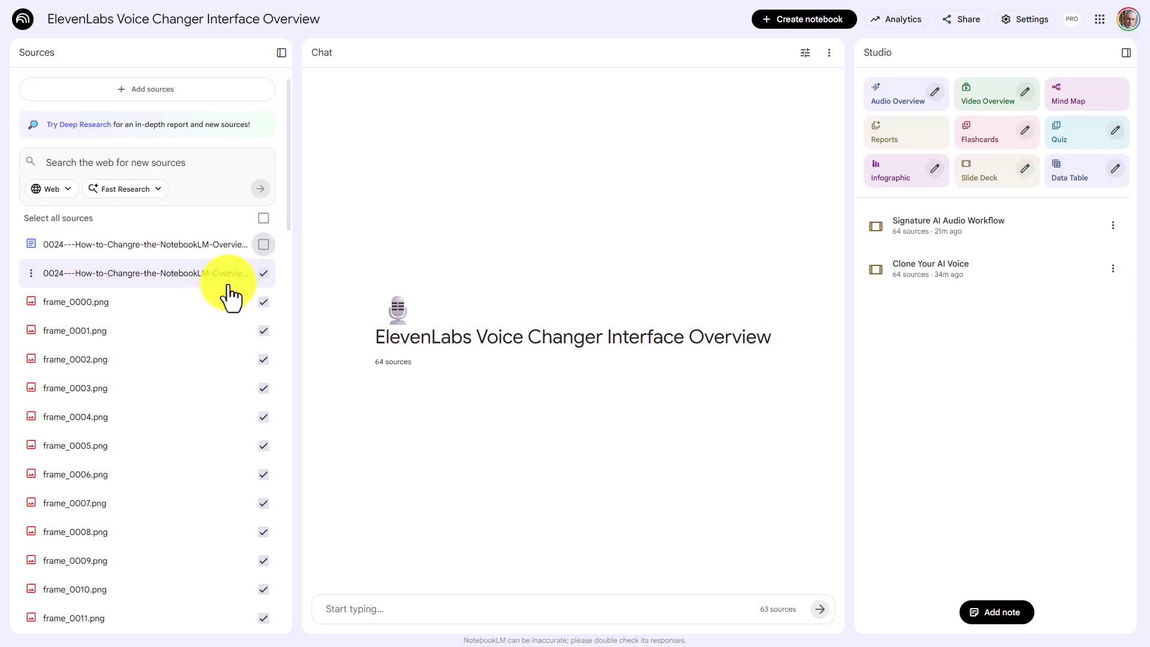
click(1026, 170)
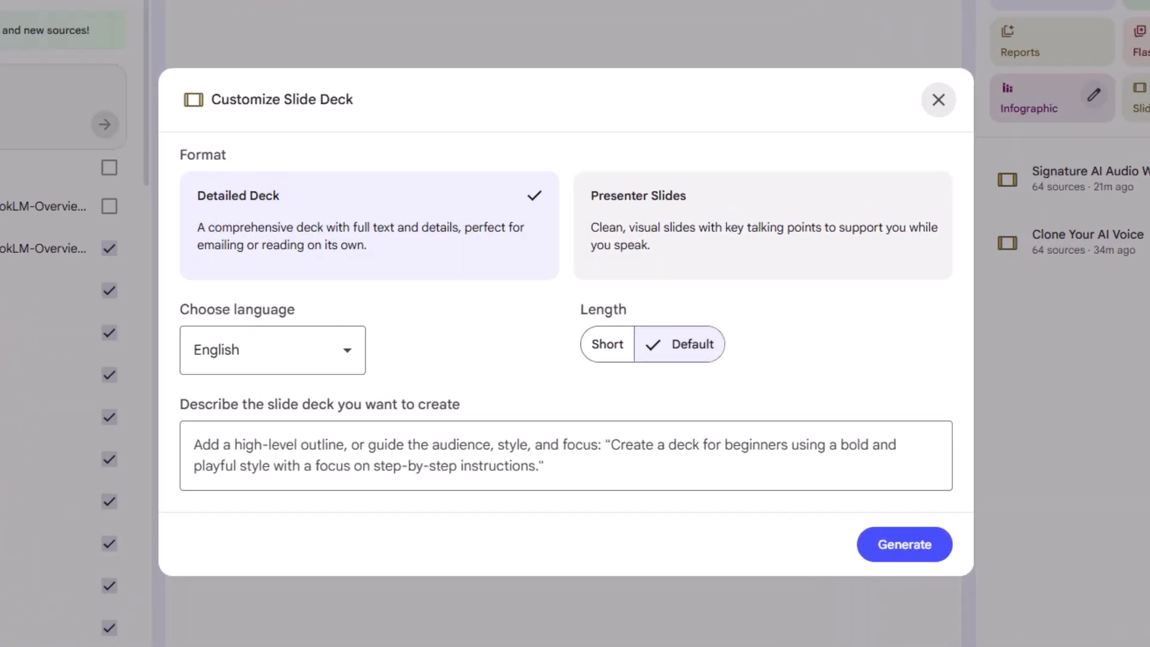
Paste the step prompt as the Detailed Deck description and delete 'and docx file (summary)'.
click(490, 246)
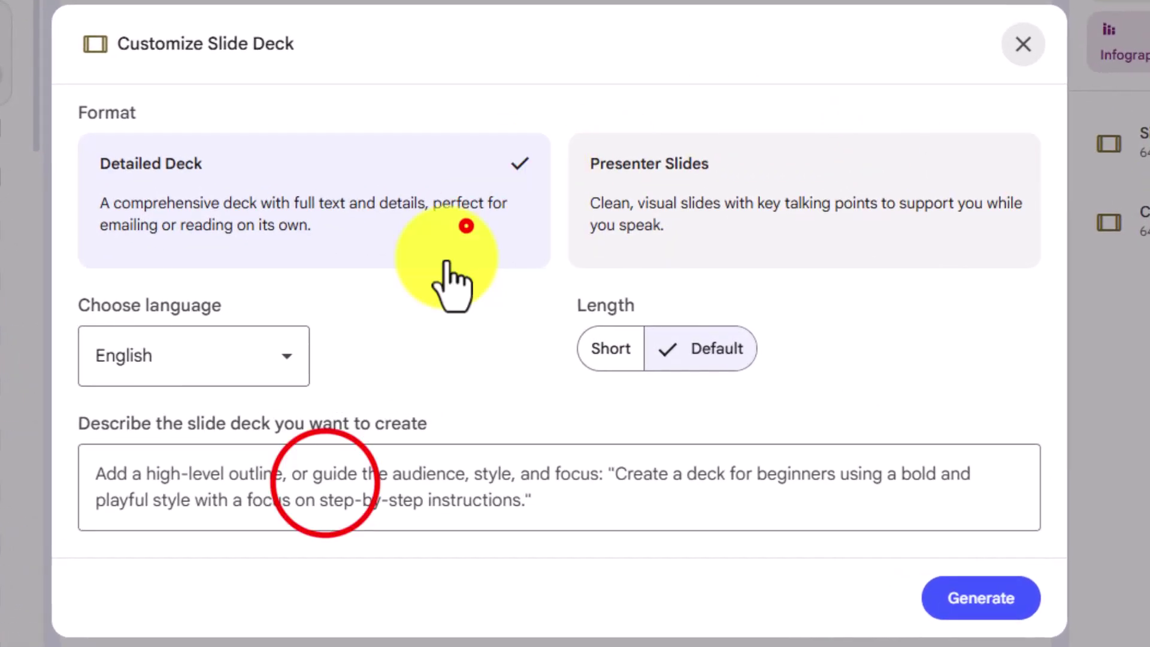
drag(446, 263, 329, 477)
click(329, 483)
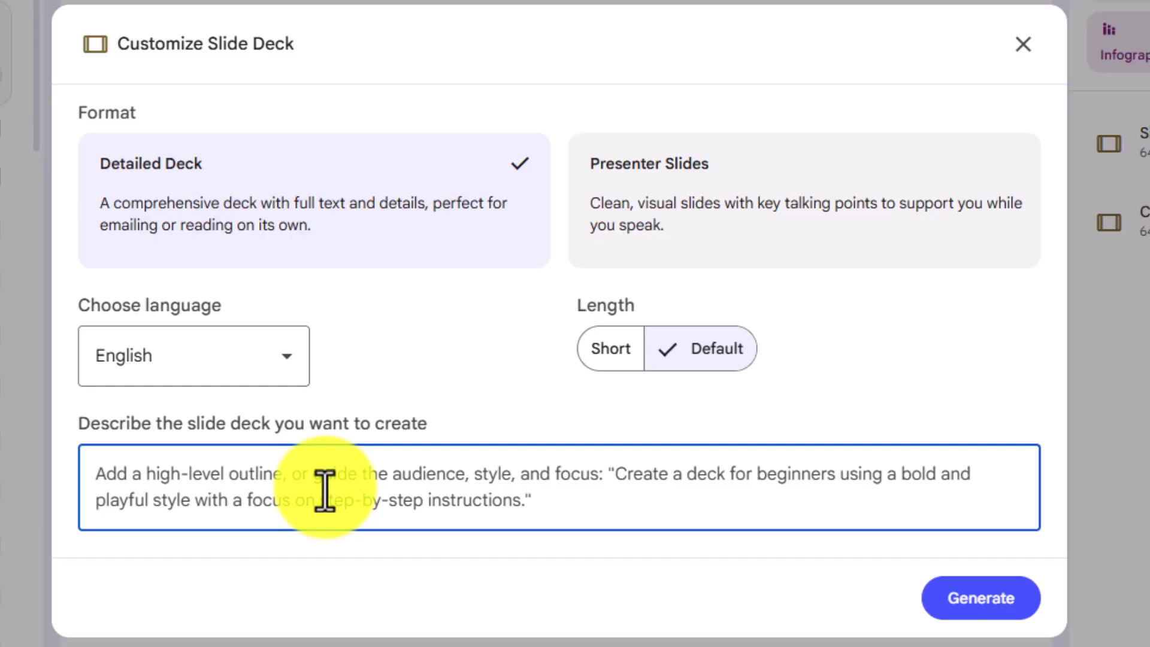
key(ctrl+v)
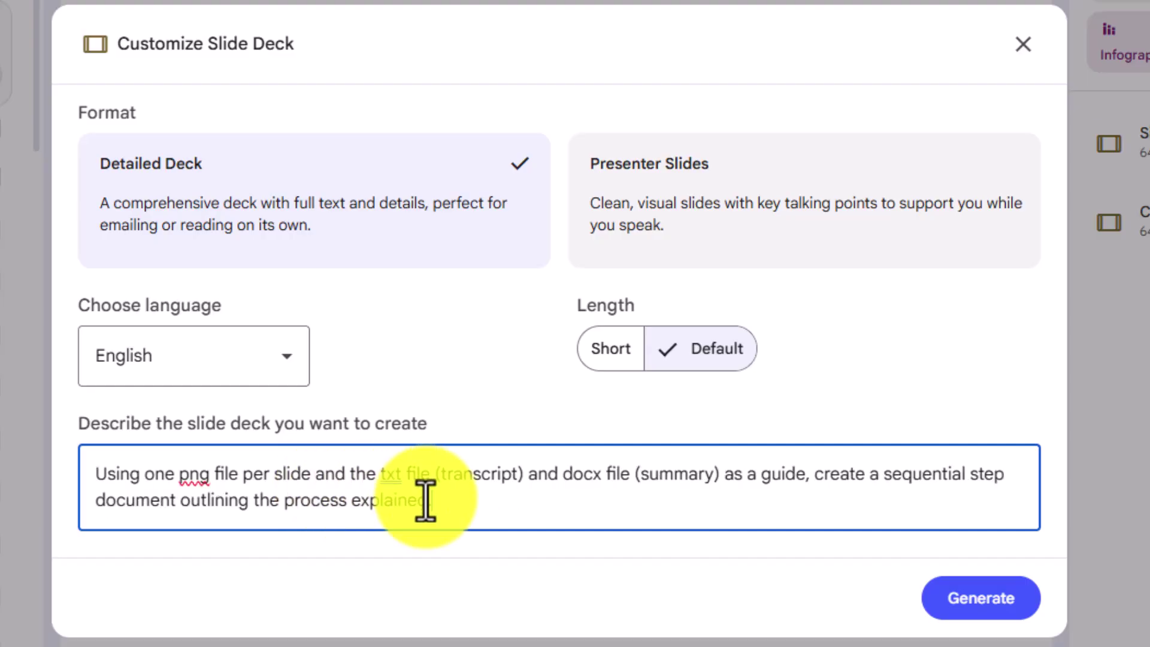
click(689, 488)
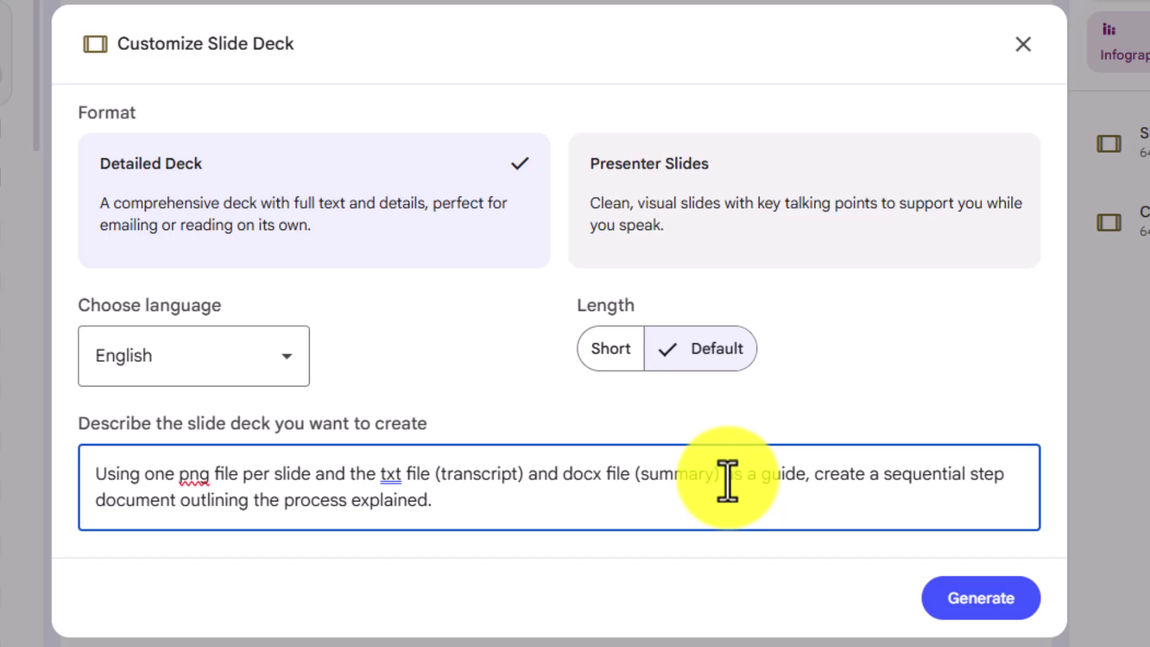
key(BackSpace)
key(BackSpace)
key(BackSpace)
key(BackSpace)
key(BackSpace)
key(BackSpace)
key(BackSpace)
key(BackSpace)
key(BackSpace)
key(BackSpace)
key(BackSpace)
key(BackSpace)
key(BackSpace)
key(BackSpace)
key(BackSpace)
key(BackSpace)
key(BackSpace)
key(BackSpace)
key(BackSpace)
key(BackSpace)
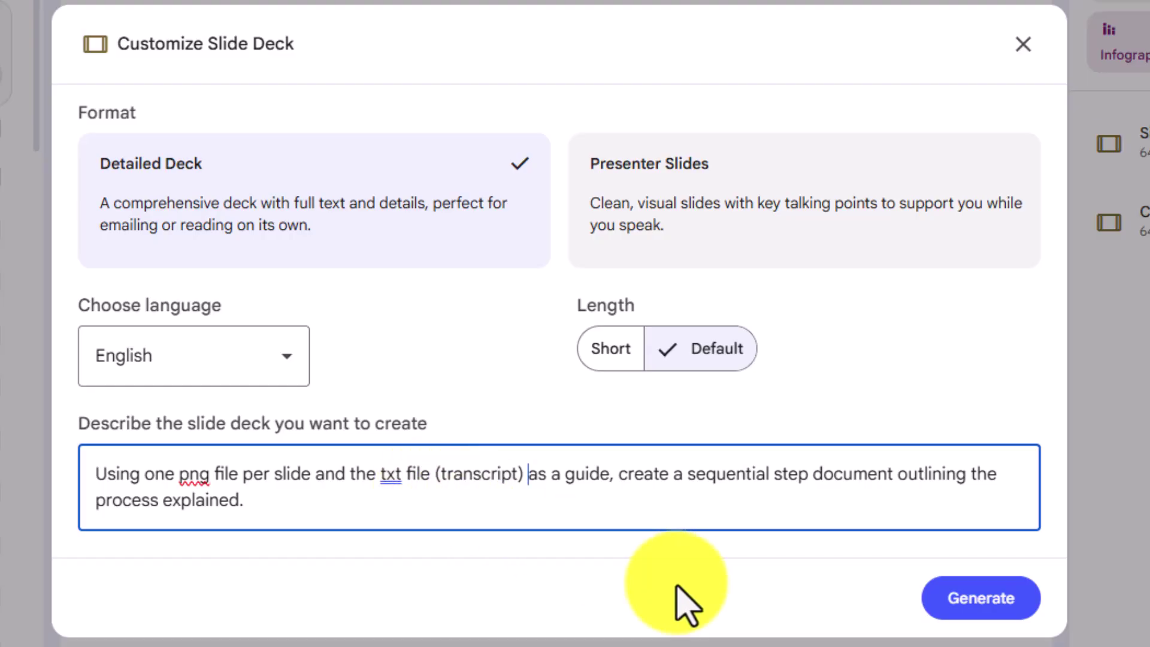
Generate the AI Audio Customization Guide deck from 63 sources and view all 14 slides full screen.
click(948, 612)
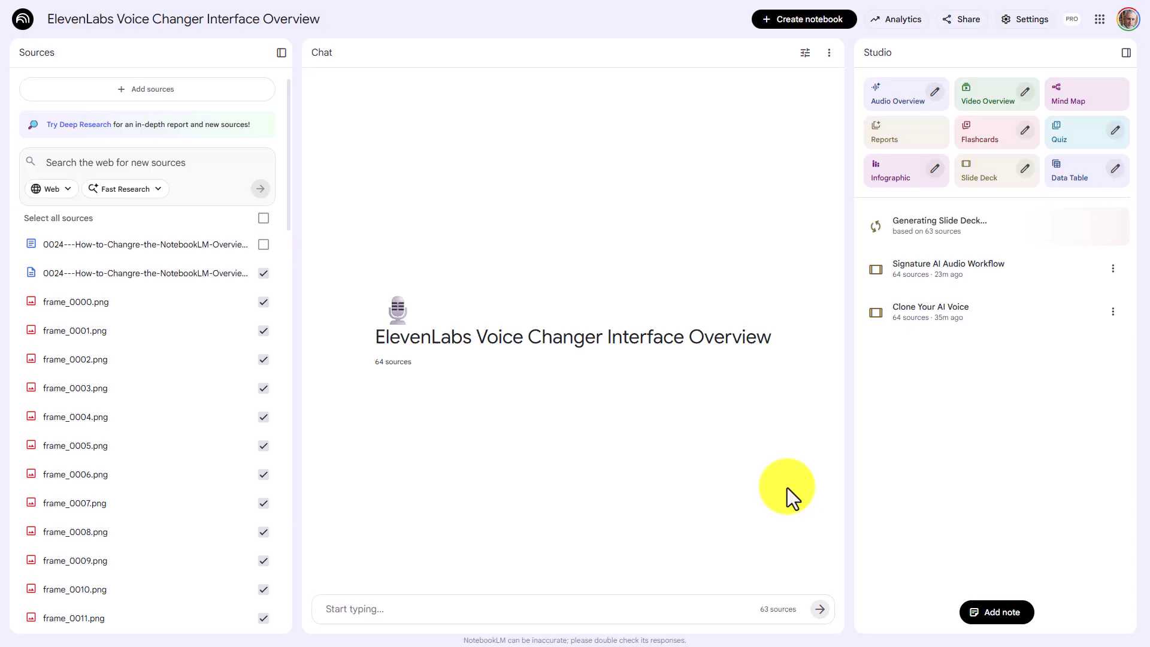
click(913, 229)
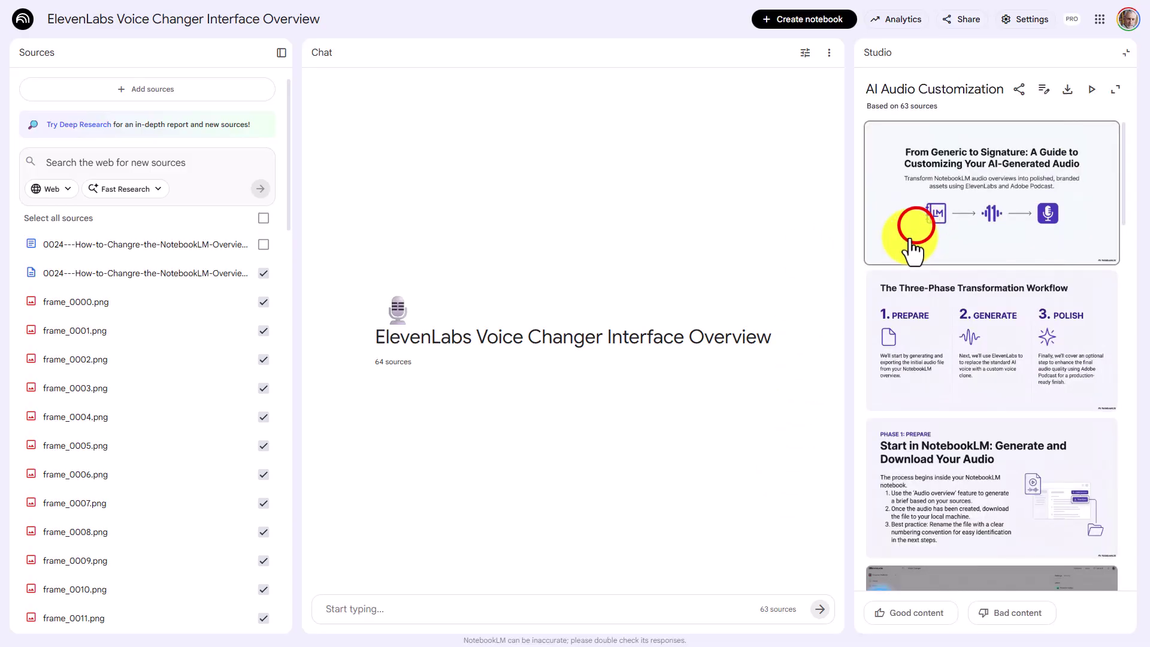
click(916, 228)
key(Right)
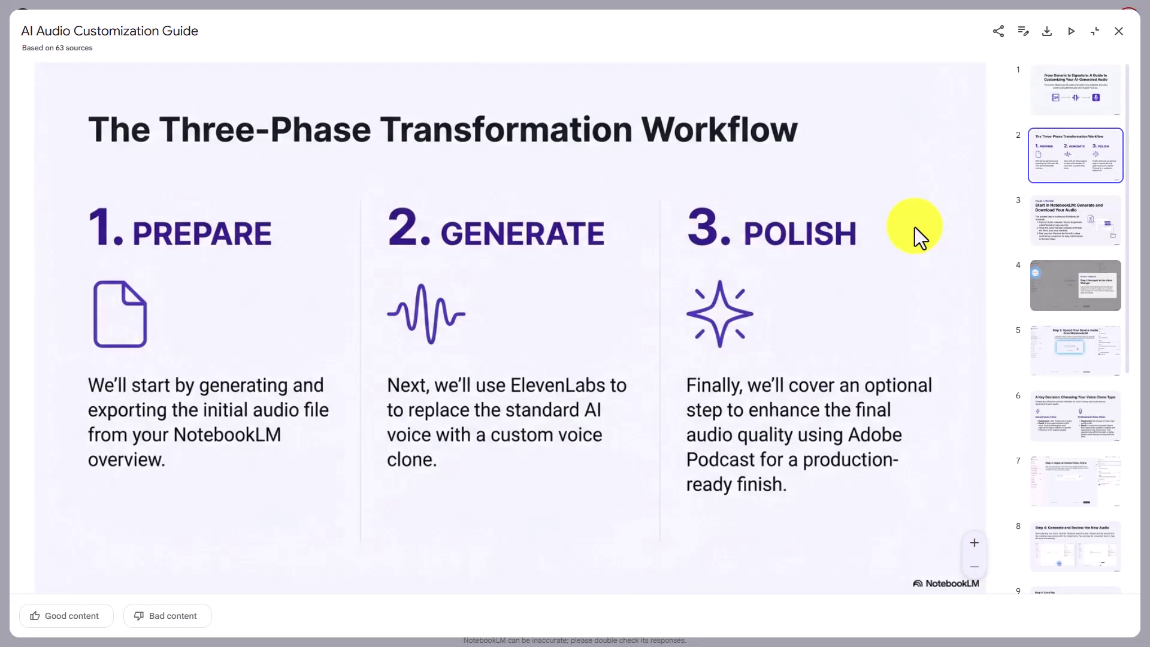
key(Right)
key(Right)
key(Right)
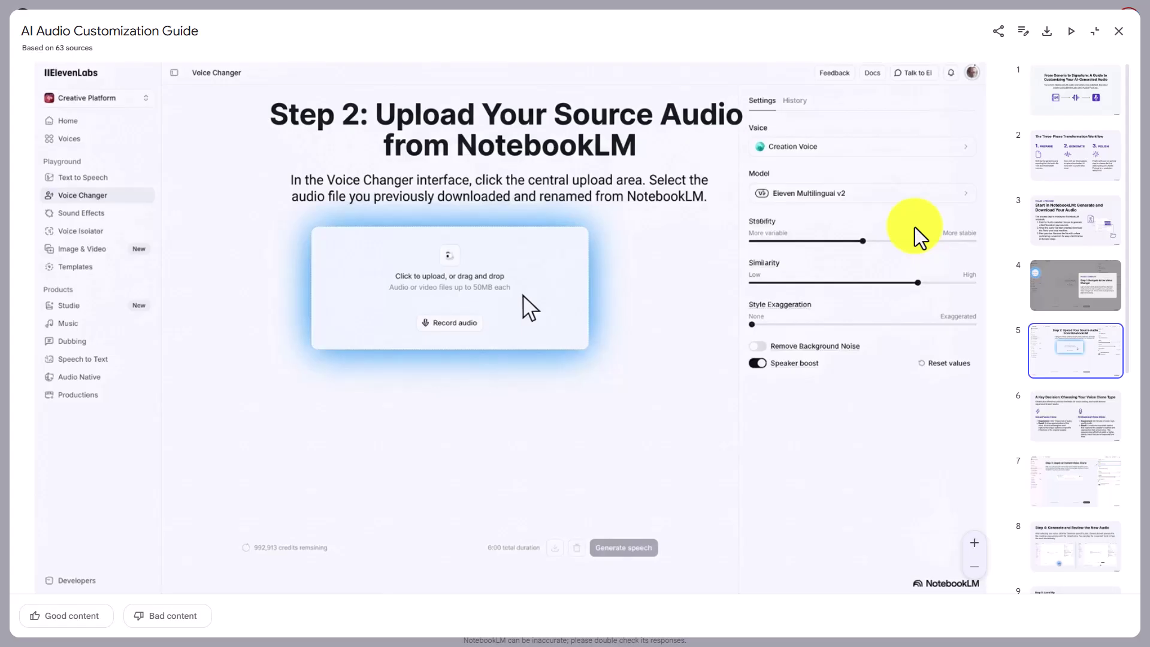
key(Right)
key(Right)
key(Right)
key(Right)
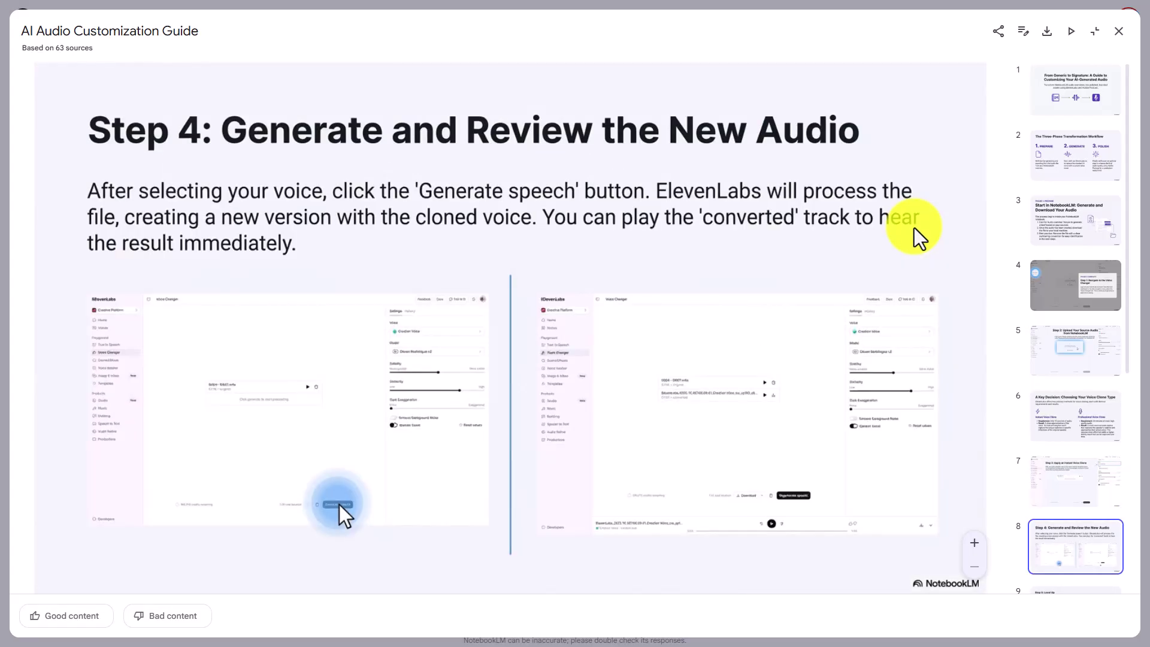
key(Right)
key(Right)
key(Right)
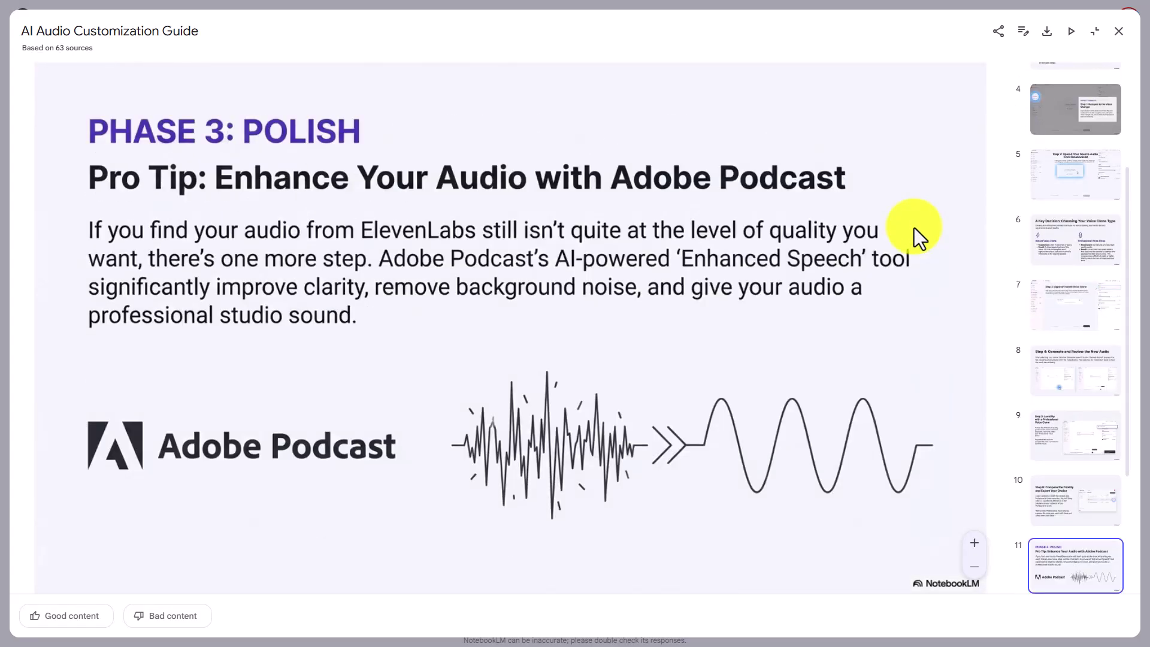
key(Right)
key(Right)
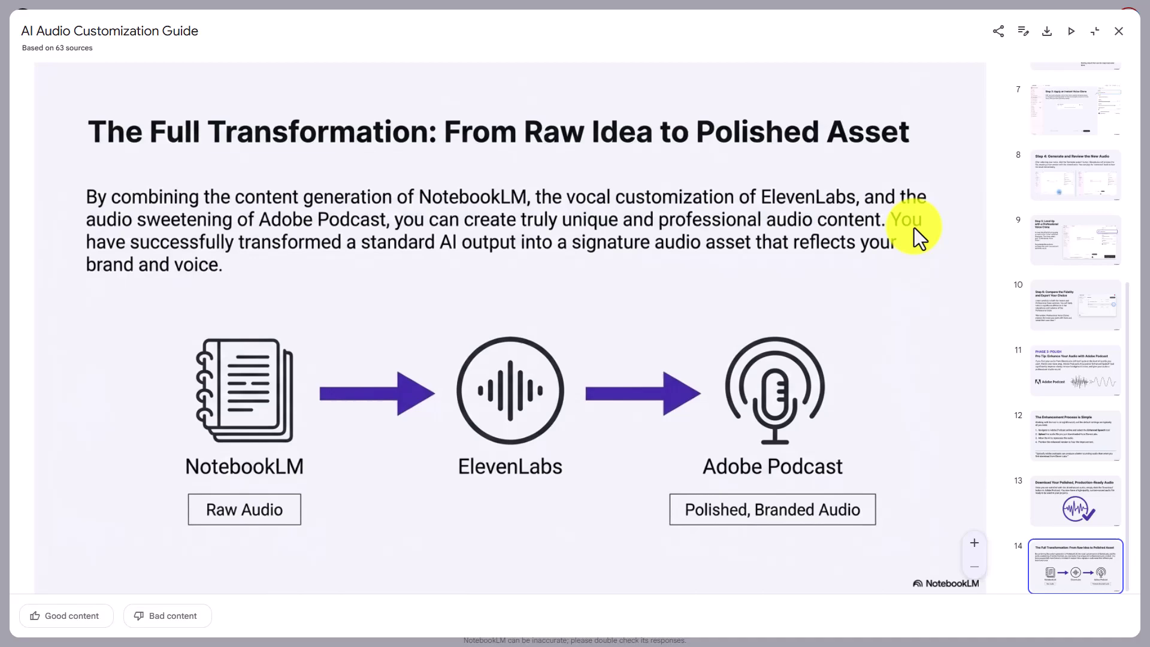